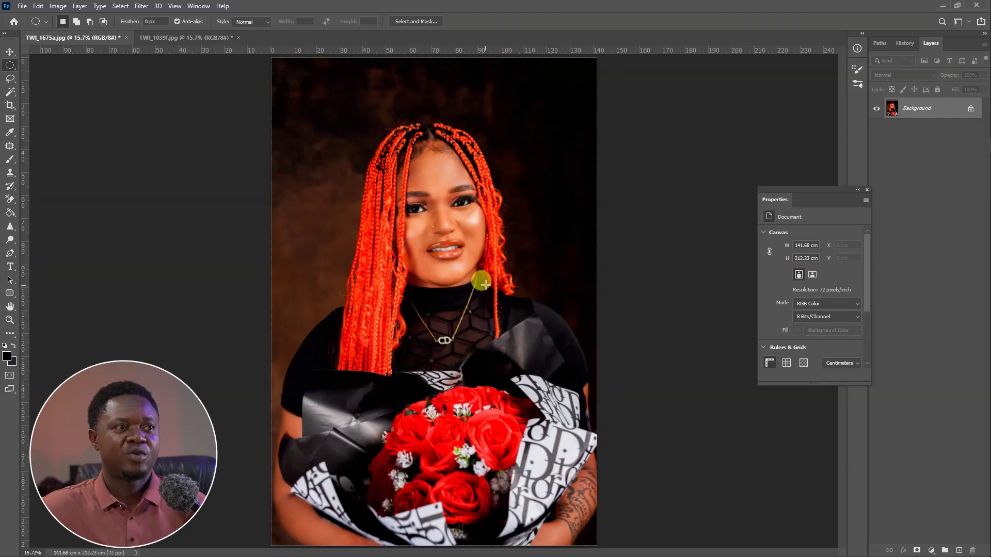
pyautogui.hotkey('ctrl', '+')
pyautogui.hotkey('ctrl', '+')
pyautogui.hotkey('ctrl', '+')
pyautogui.hotkey('ctrl', '+')
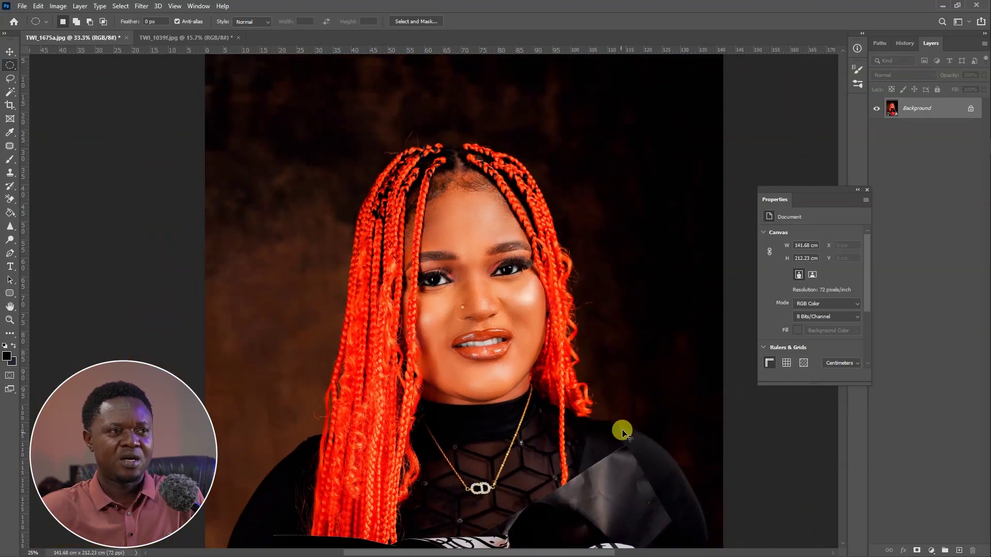
pyautogui.hotkey('ctrl', '0')
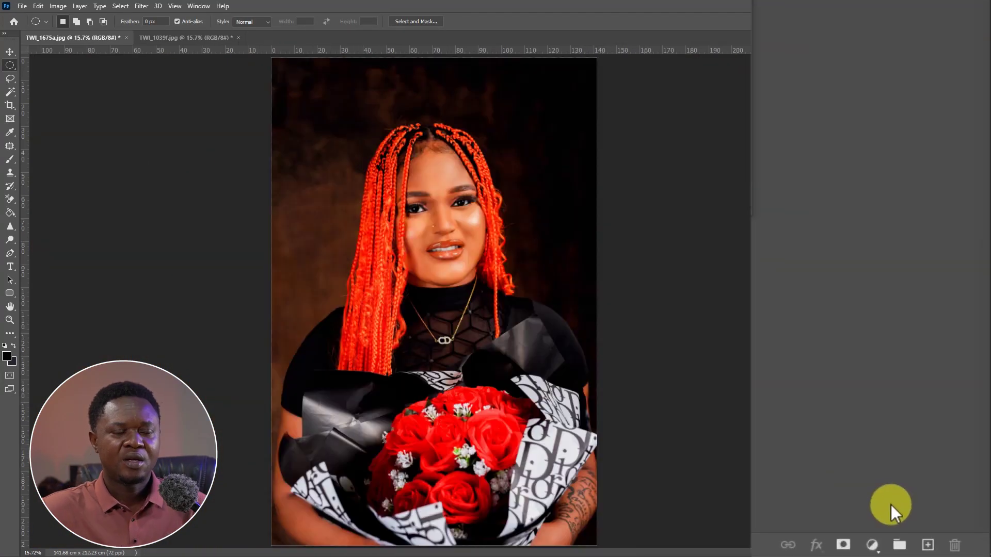
# Add a Solid Color fill layer above the Background in red e01313.
pyautogui.click(871, 546)
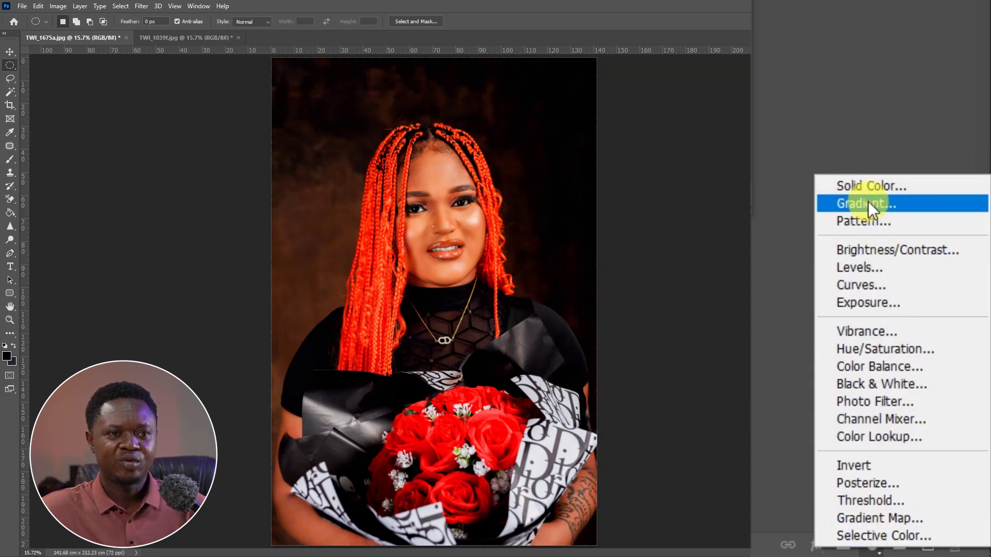
pyautogui.click(868, 186)
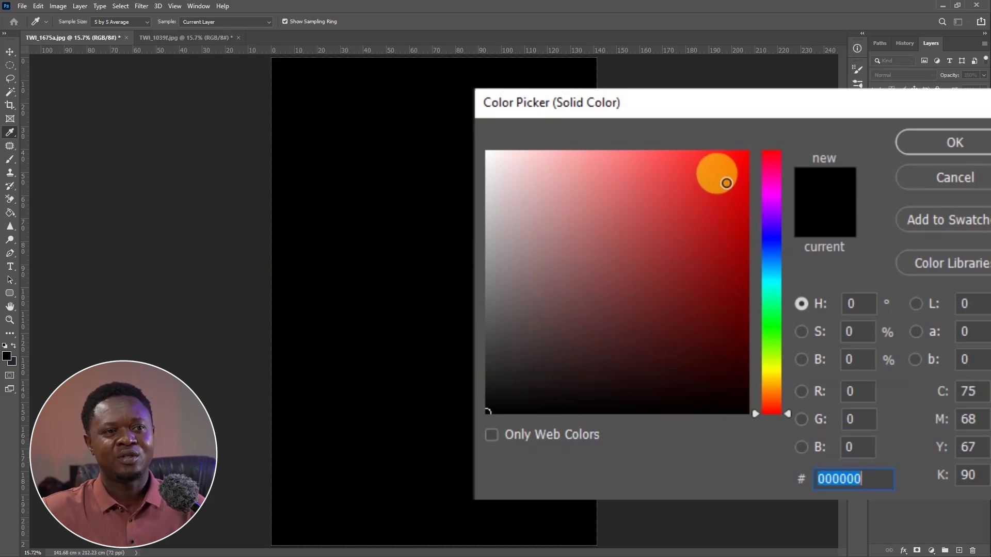
pyautogui.click(725, 183)
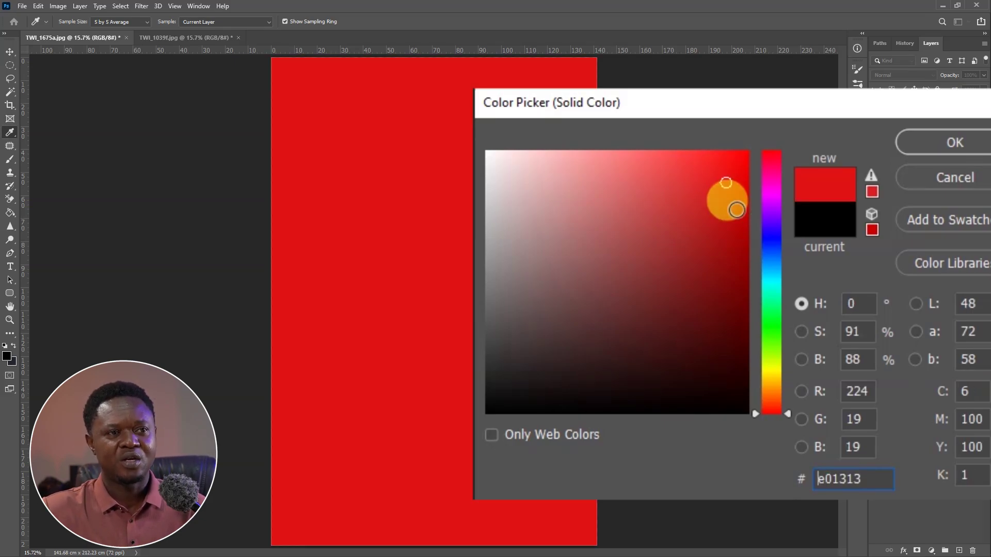
pyautogui.click(952, 143)
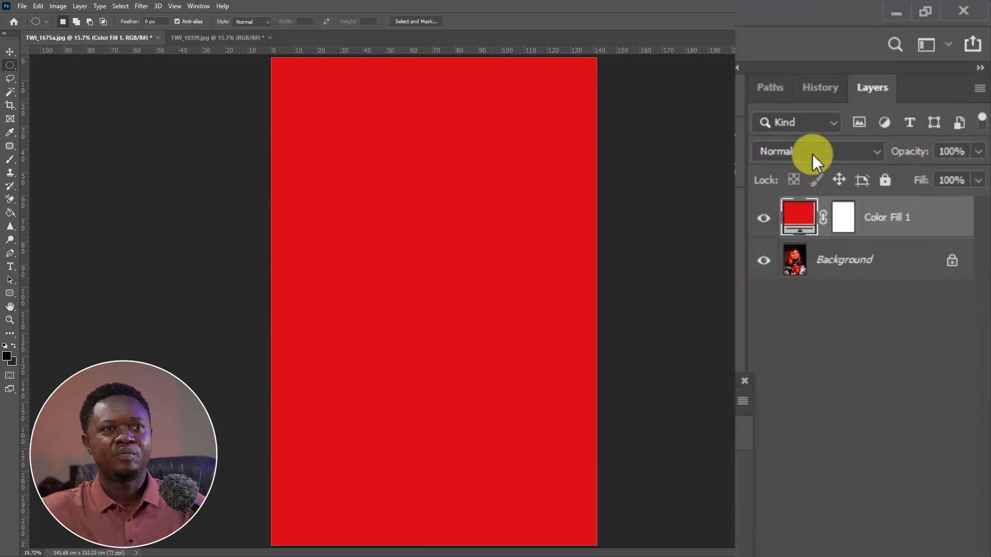
# Set the red fill layer's blend mode to Multiply and check its effect on the portrait.
pyautogui.click(901, 75)
pyautogui.click(784, 230)
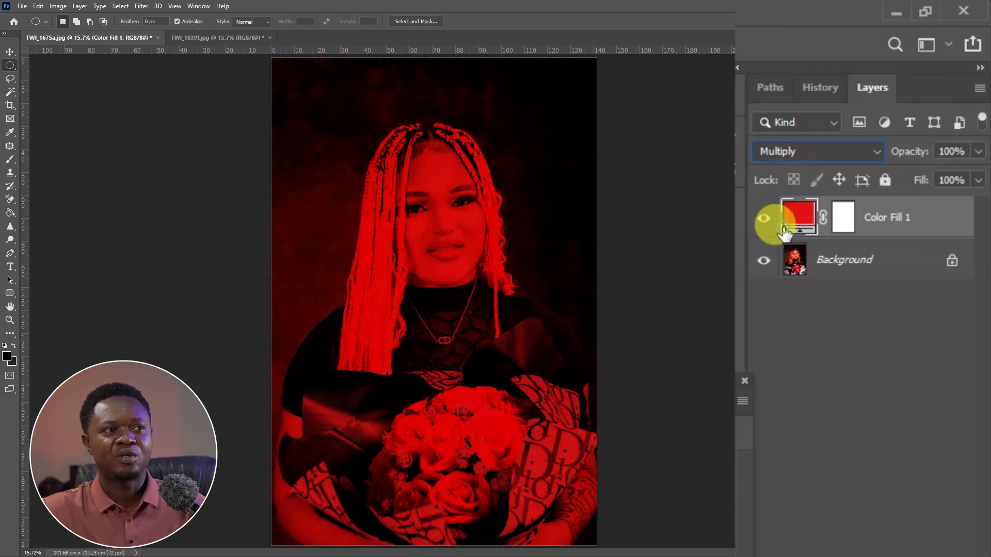
pyautogui.scroll(4, 504, 403)
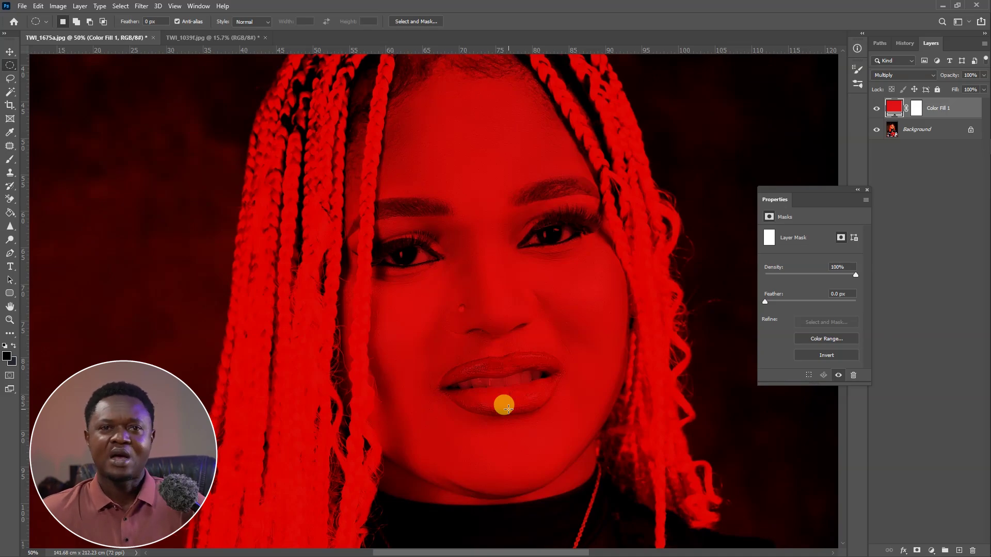
pyautogui.scroll(-4, 508, 409)
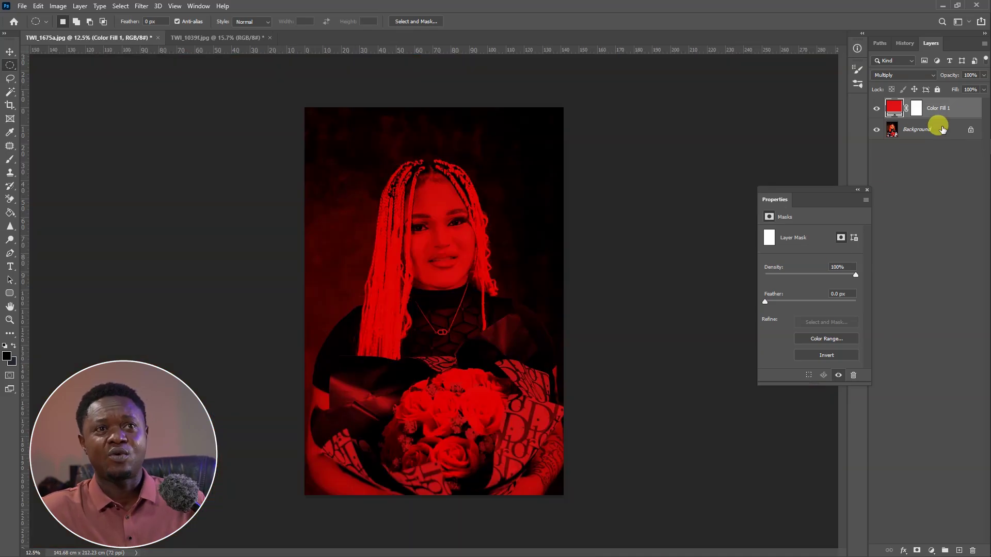
# Try the red fill layer at 35% opacity over the portrait, and restore it to 100%.
pyautogui.moveTo(945, 76); pyautogui.dragTo(923, 78)
pyautogui.moveTo(860, 155); pyautogui.dragTo(838, 160)
pyautogui.scroll(4, 705, 210)
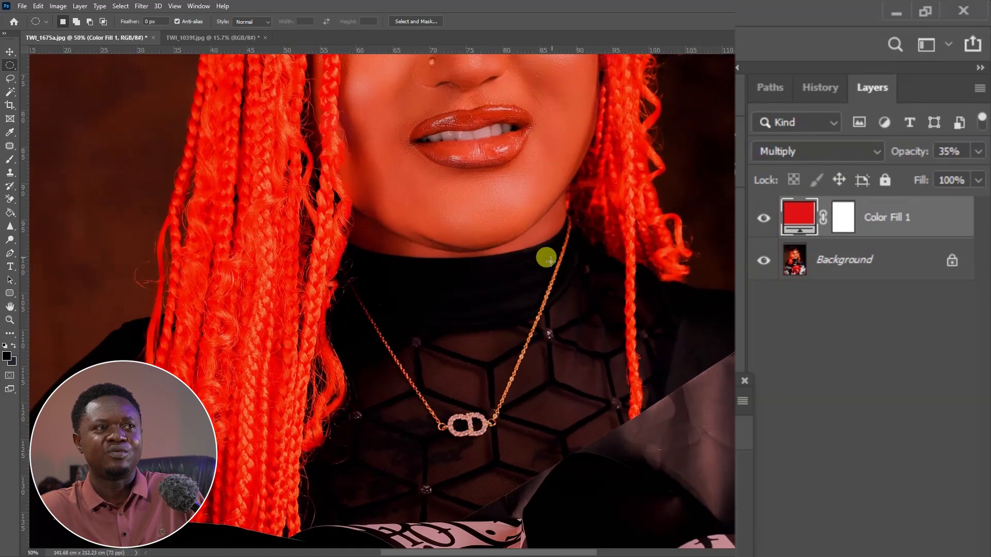
pyautogui.moveTo(520, 192); pyautogui.dragTo(498, 464)
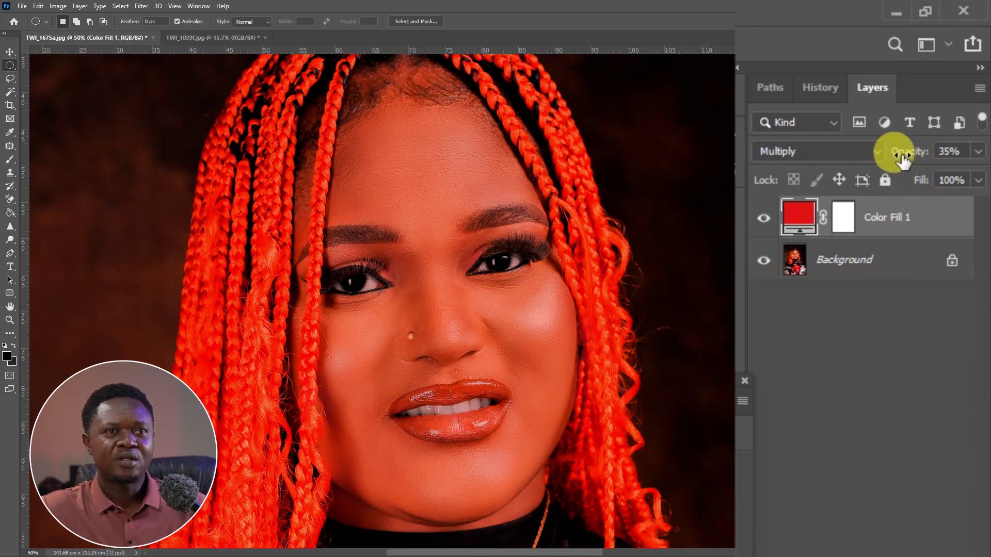
pyautogui.moveTo(895, 152); pyautogui.dragTo(944, 155)
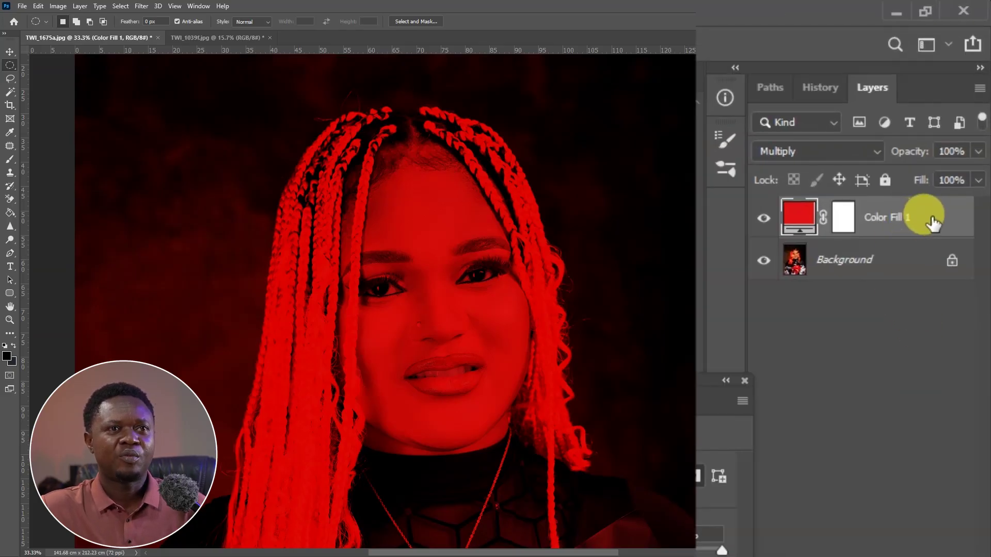
# In the red fill layer's Blending Options, split the Underlying Layer white Blend If slider to 0 / 169 and apply it.
pyautogui.rightClick(932, 217)
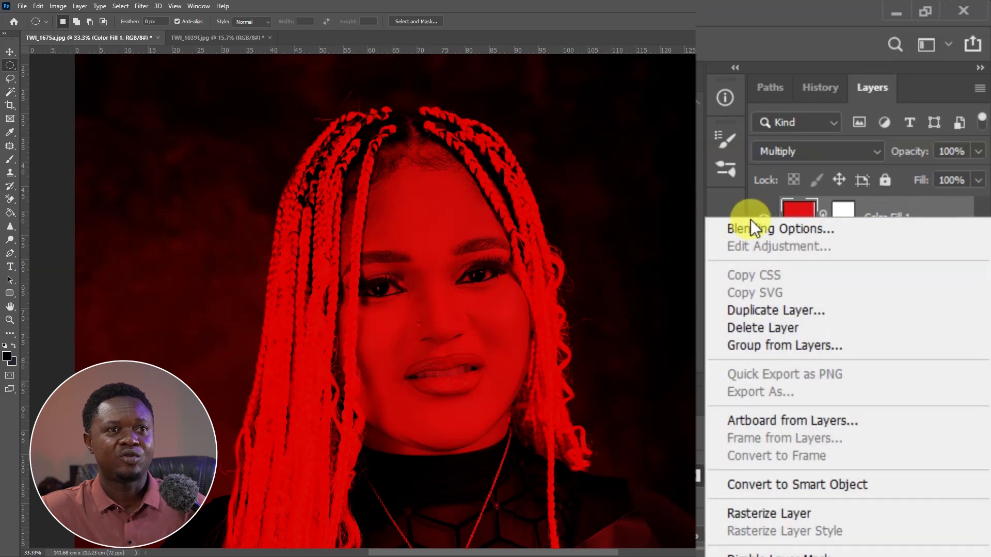
pyautogui.click(792, 230)
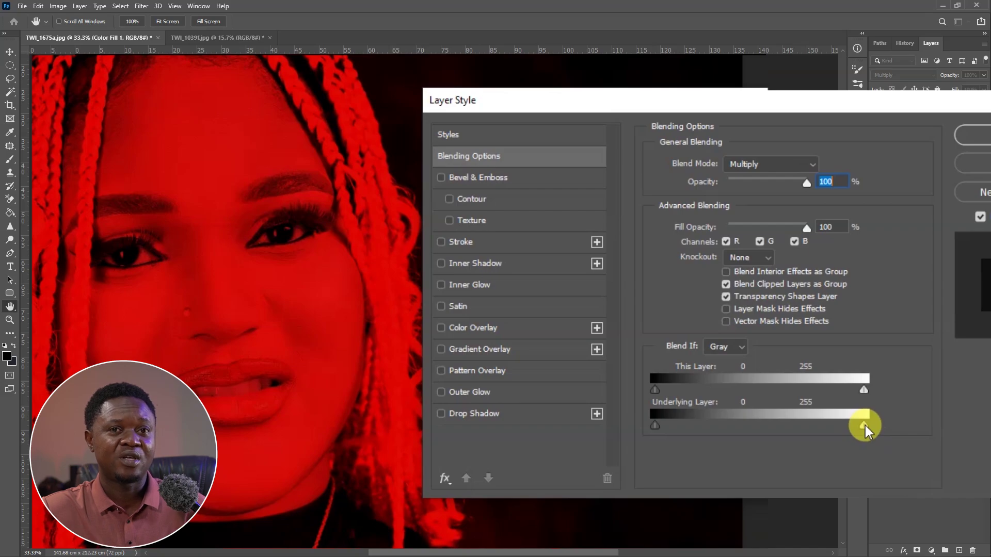
pyautogui.moveTo(864, 425); pyautogui.dragTo(793, 417)
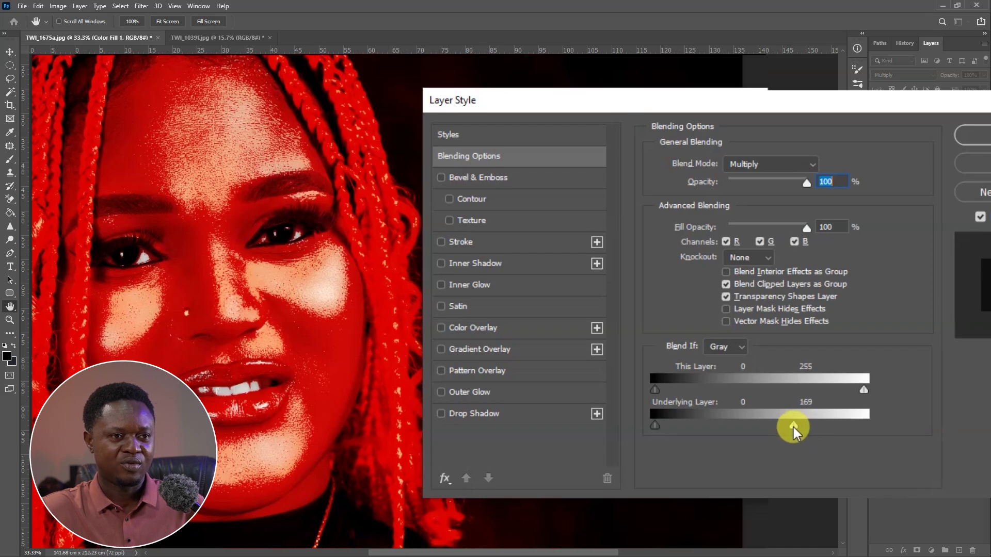
pyautogui.keyDown('alt'); pyautogui.moveTo(792, 425); pyautogui.dragTo(646, 431); pyautogui.keyUp('alt')
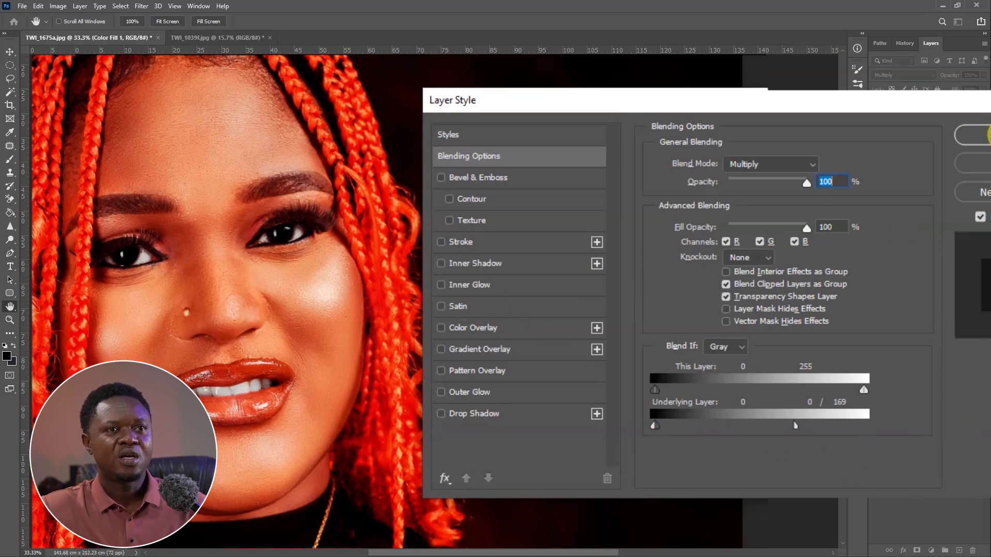
pyautogui.click(973, 135)
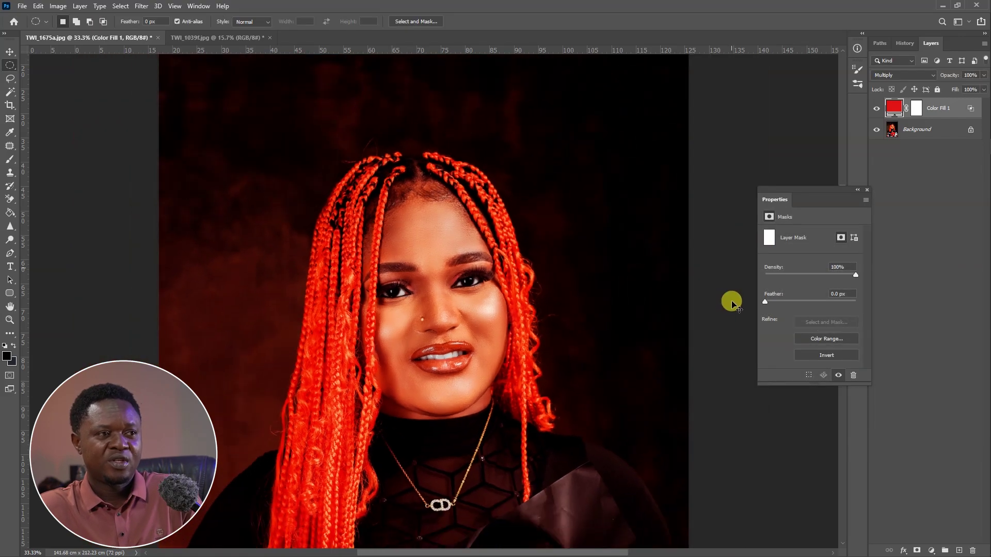
pyautogui.hotkey('ctrl', '-')
pyautogui.hotkey('ctrl', '-')
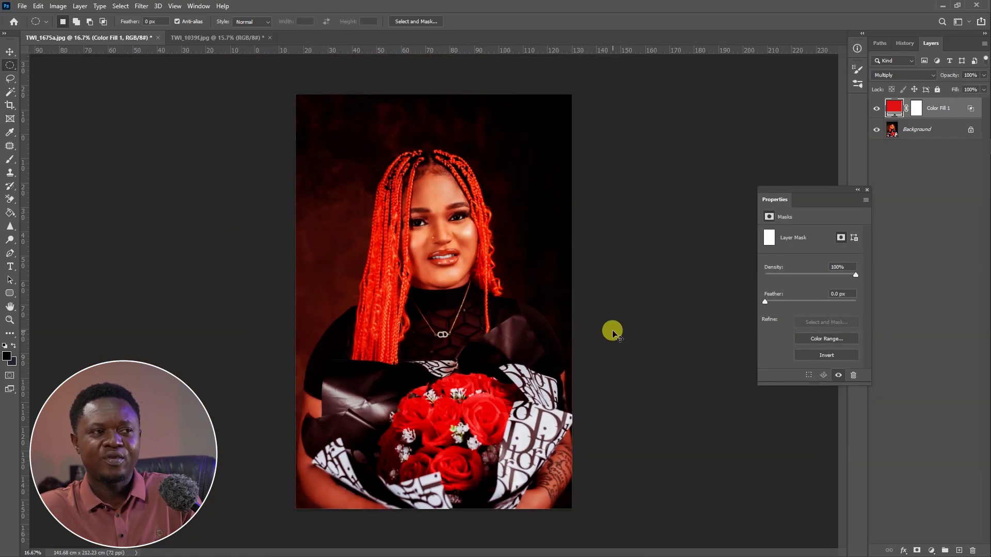
pyautogui.hotkey('ctrl', '-')
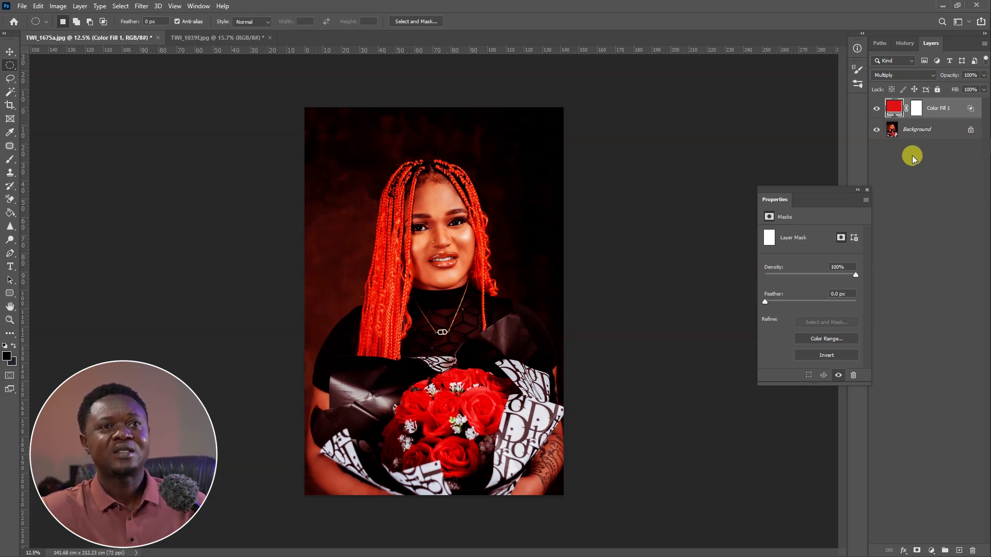
# Add a Solid Color fill layer directly above the Background in light blue 0eb4f9.
pyautogui.click(917, 132)
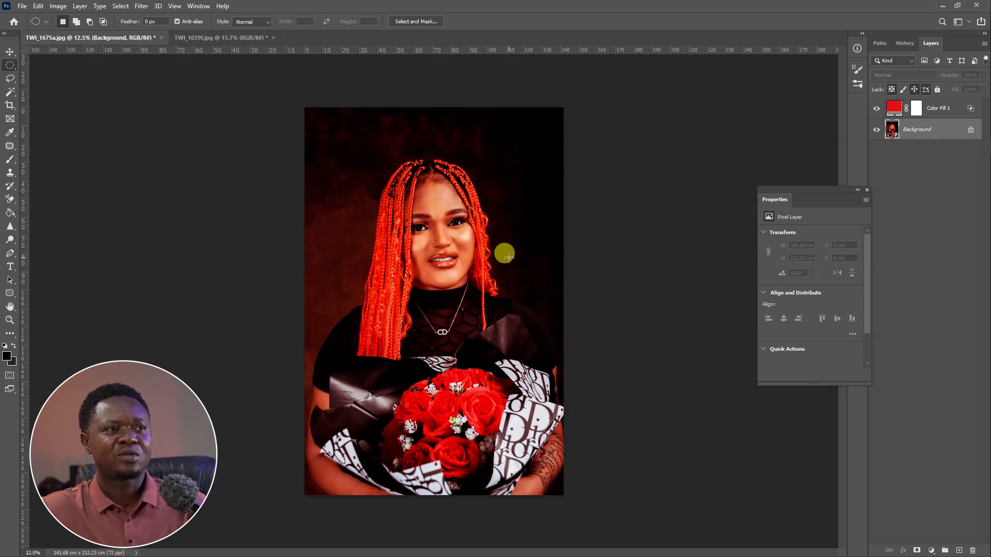
pyautogui.click(931, 551)
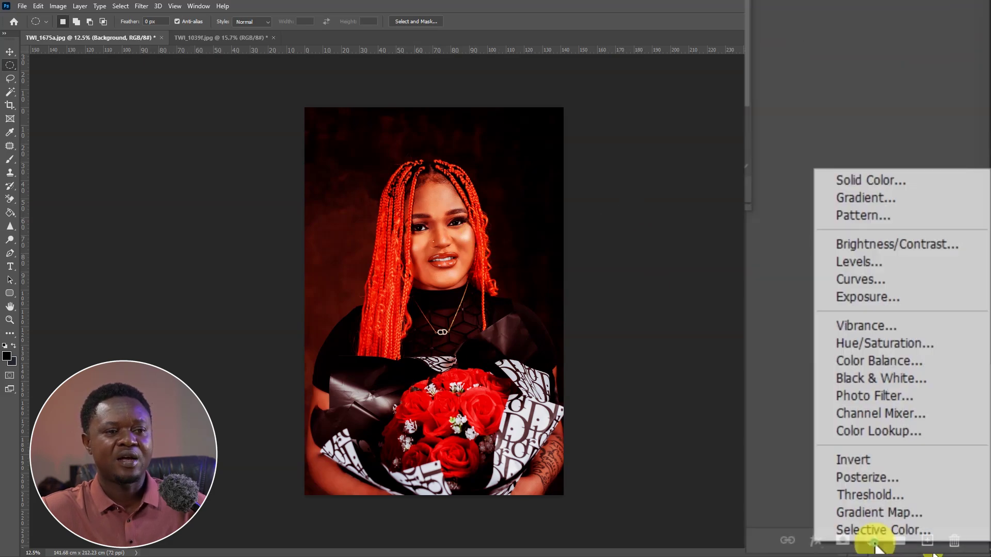
pyautogui.click(871, 179)
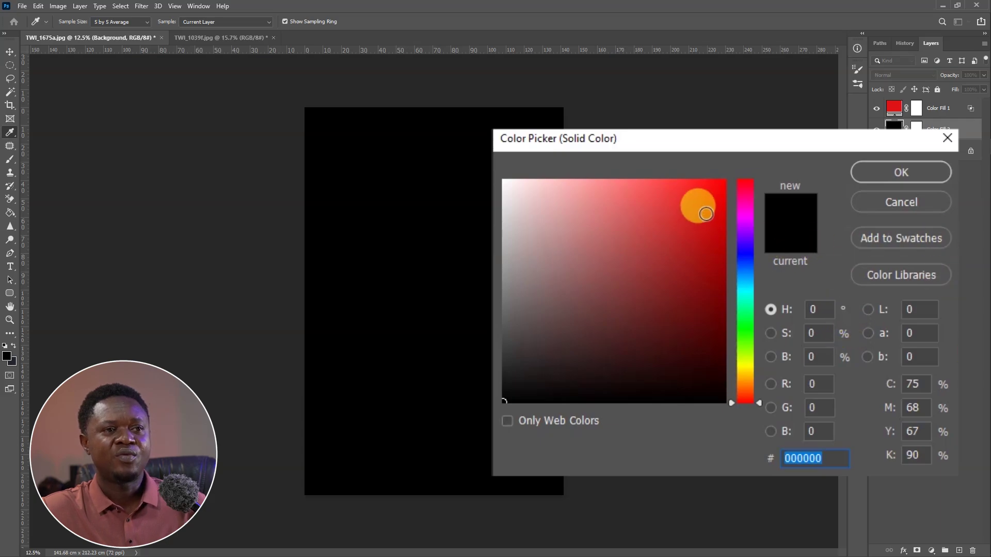
pyautogui.moveTo(761, 398); pyautogui.dragTo(757, 279)
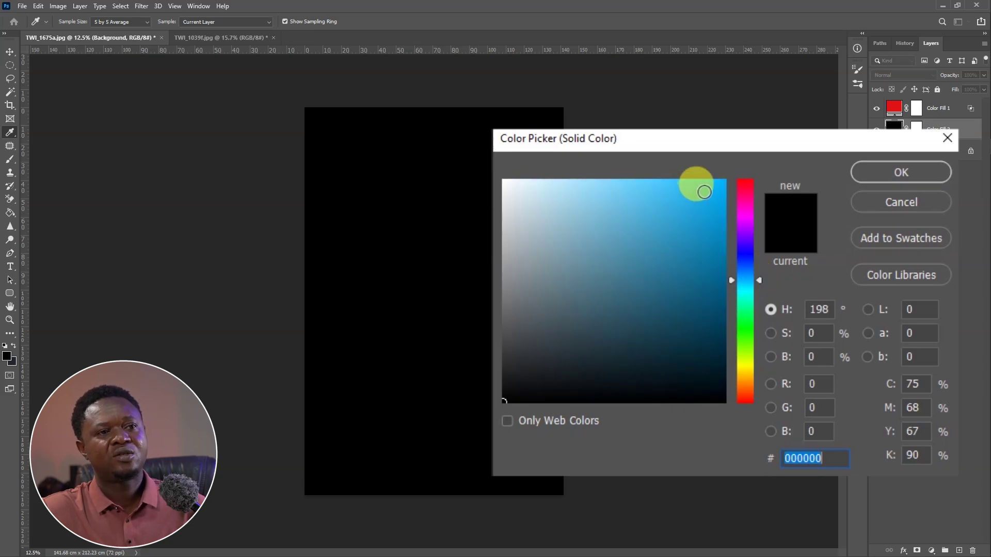
pyautogui.click(712, 183)
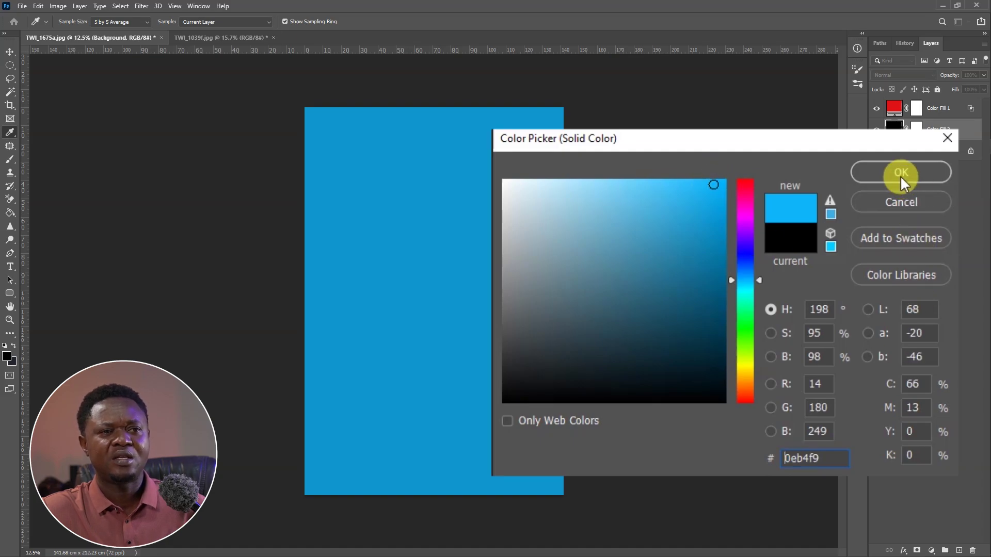
pyautogui.click(914, 281)
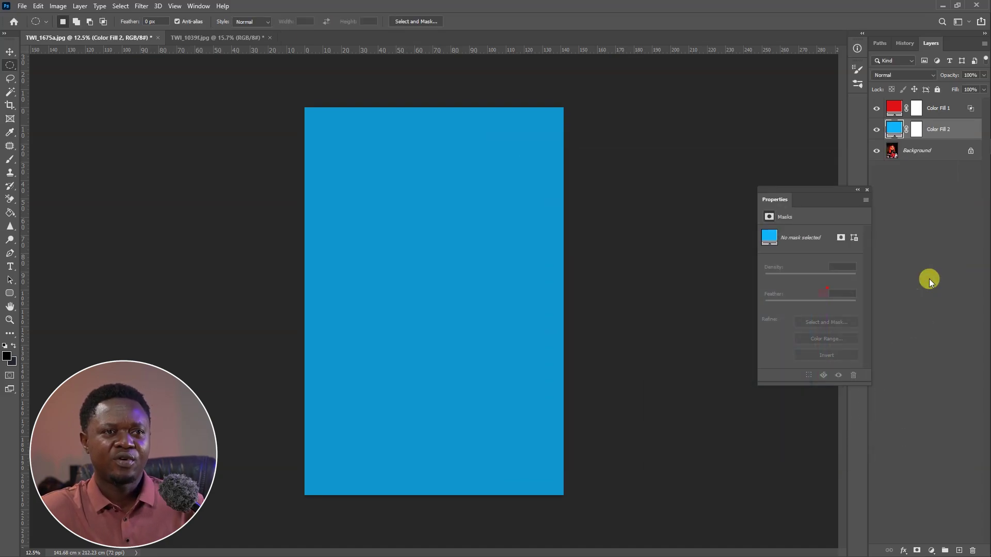
# Set the blue fill layer's blend mode to Hard Light and check its effect on the portrait.
pyautogui.click(902, 75)
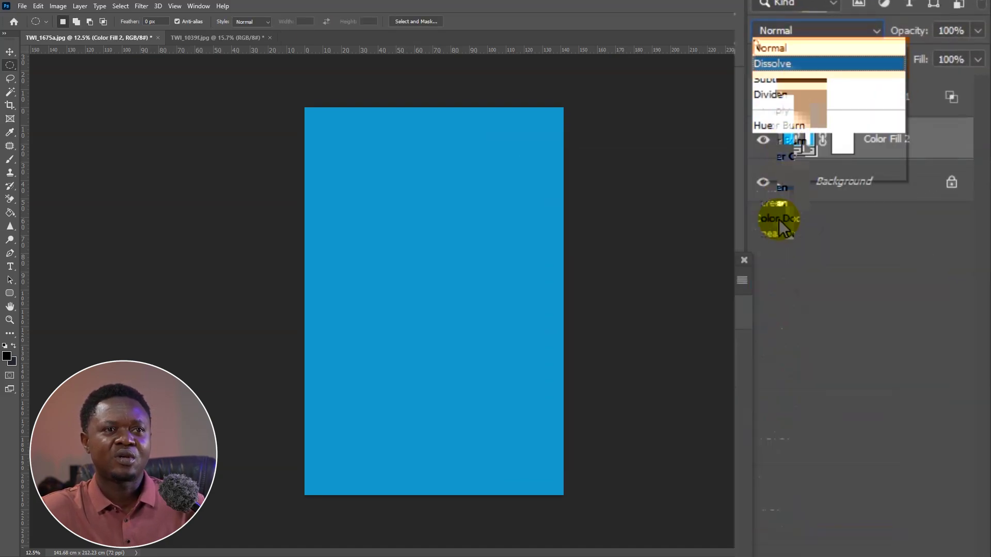
pyautogui.click(785, 309)
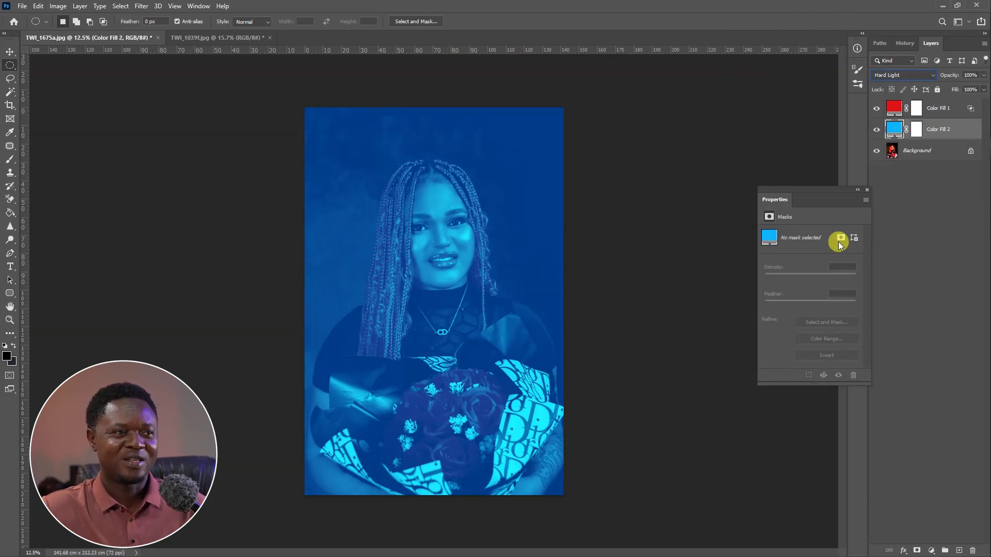
pyautogui.hotkey('ctrl', '+')
pyautogui.hotkey('ctrl', '+')
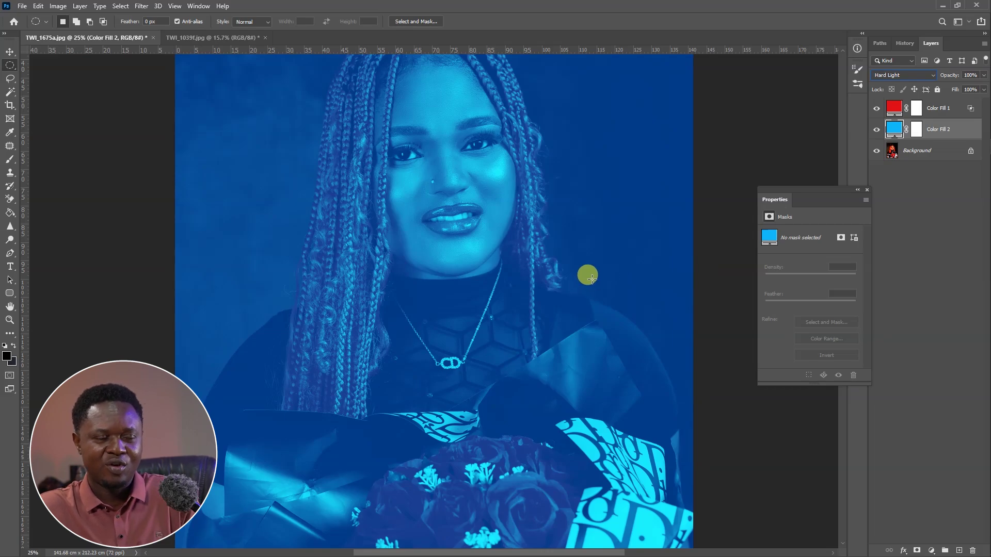
pyautogui.hotkey('ctrl', '-')
pyautogui.hotkey('ctrl', '-')
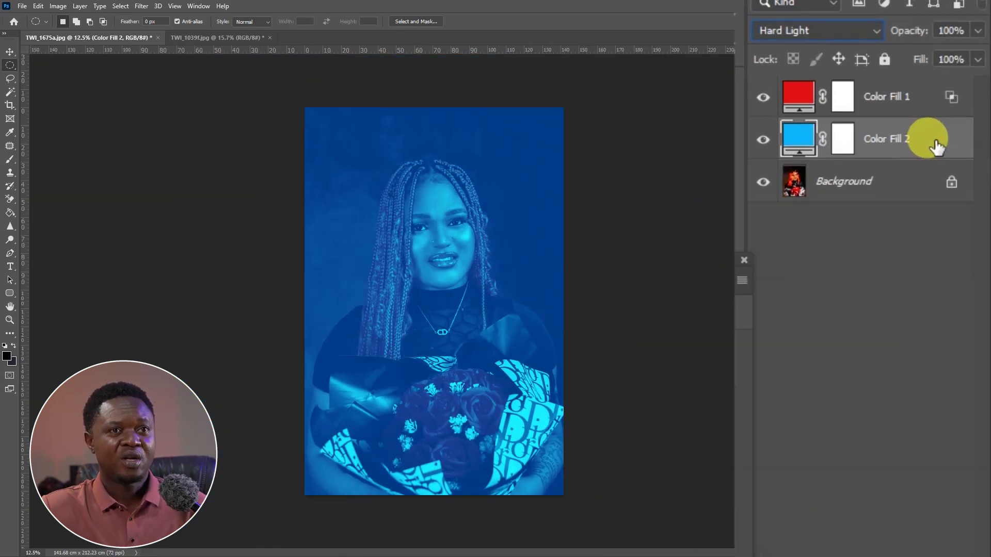
# In the blue fill layer's Blending Options, split the Underlying Layer white Blend If slider to 0 / 169 and apply it.
pyautogui.doubleClick(937, 147)
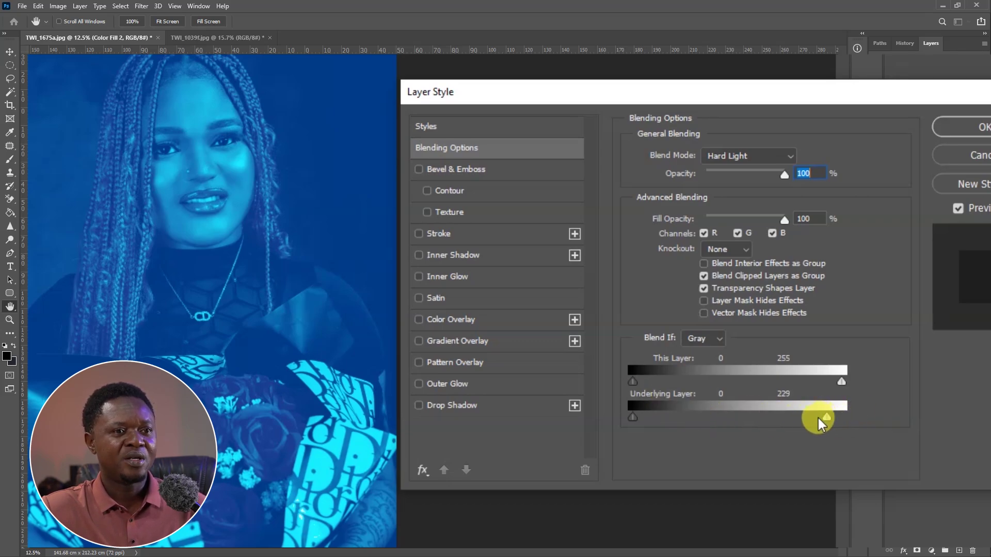
pyautogui.moveTo(819, 418); pyautogui.dragTo(769, 417)
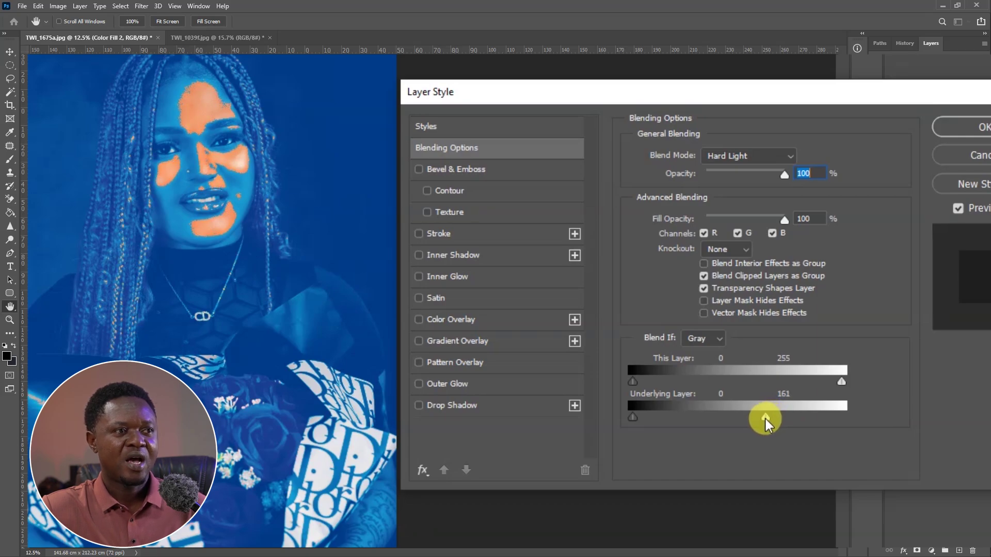
pyautogui.moveTo(765, 418); pyautogui.dragTo(767, 419)
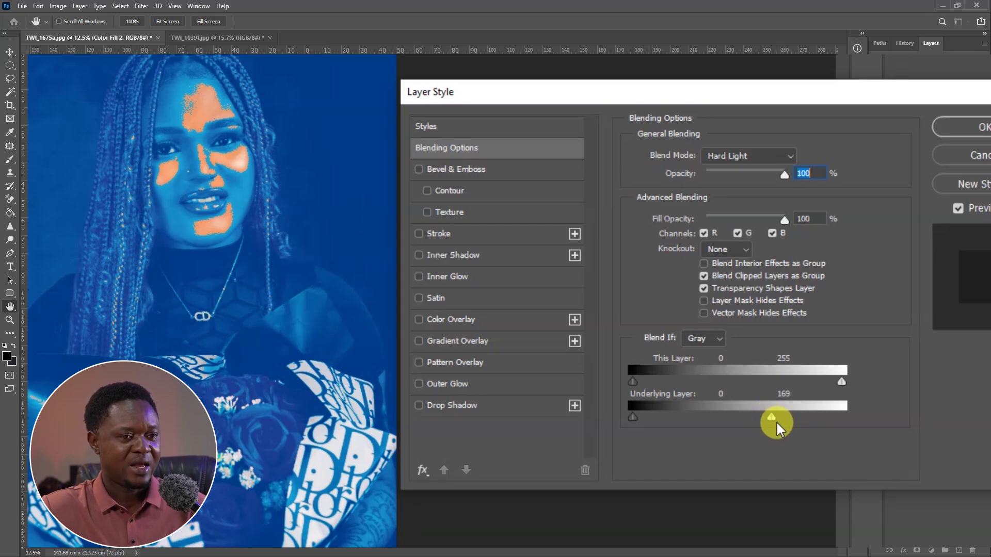
pyautogui.press('alt')
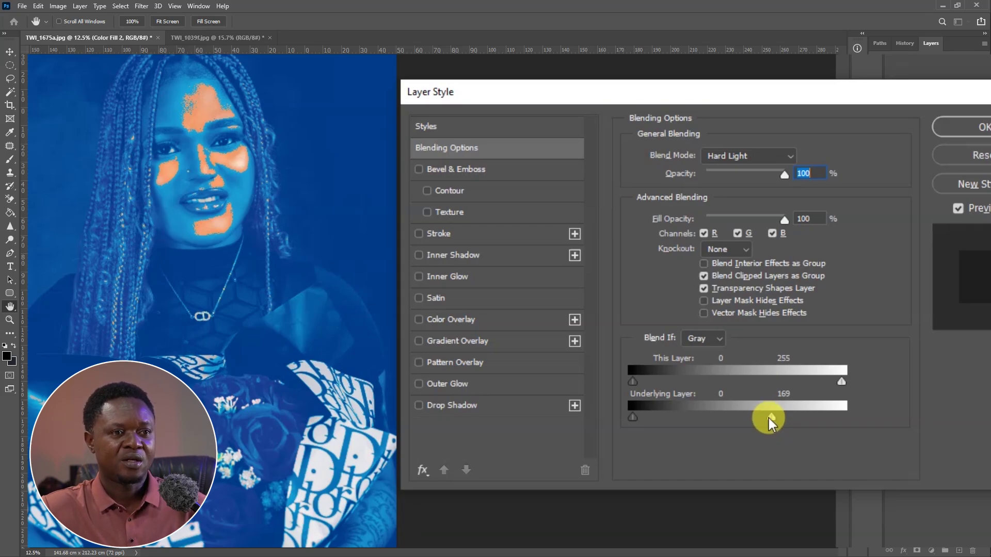
pyautogui.keyDown('alt'); pyautogui.click(768, 418); pyautogui.keyUp('alt')
pyautogui.moveTo(763, 416); pyautogui.dragTo(631, 420)
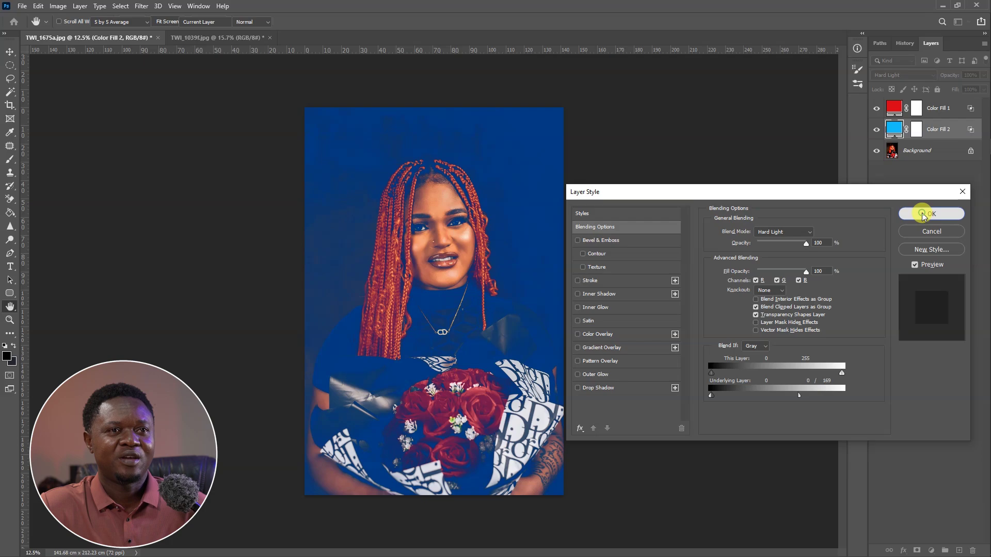
pyautogui.click(970, 129)
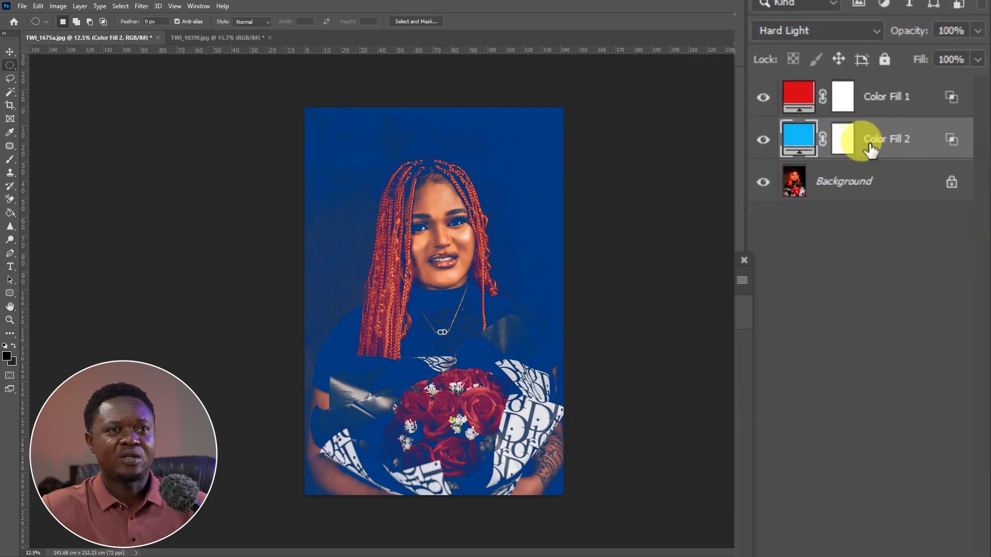
# Group the red and blue fill layers and compare the portrait with the group hidden and shown.
pyautogui.click(907, 101)
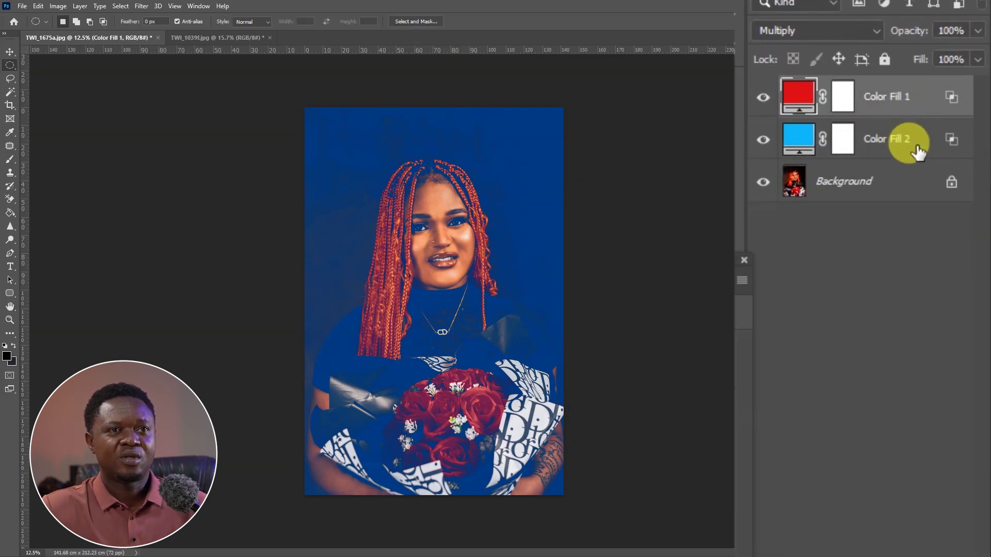
pyautogui.keyDown('shift'); pyautogui.click(921, 146); pyautogui.keyUp('shift')
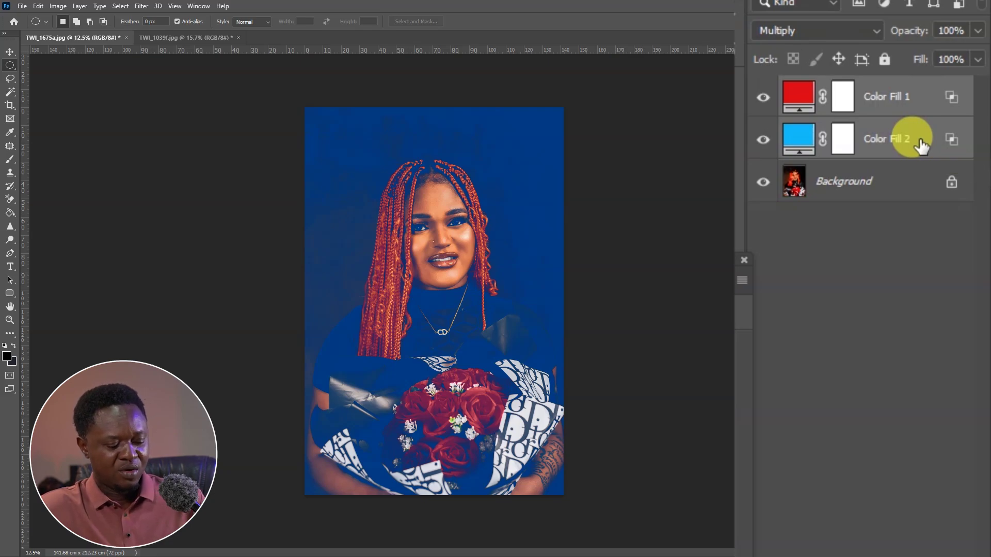
pyautogui.hotkey('ctrl', 'g')
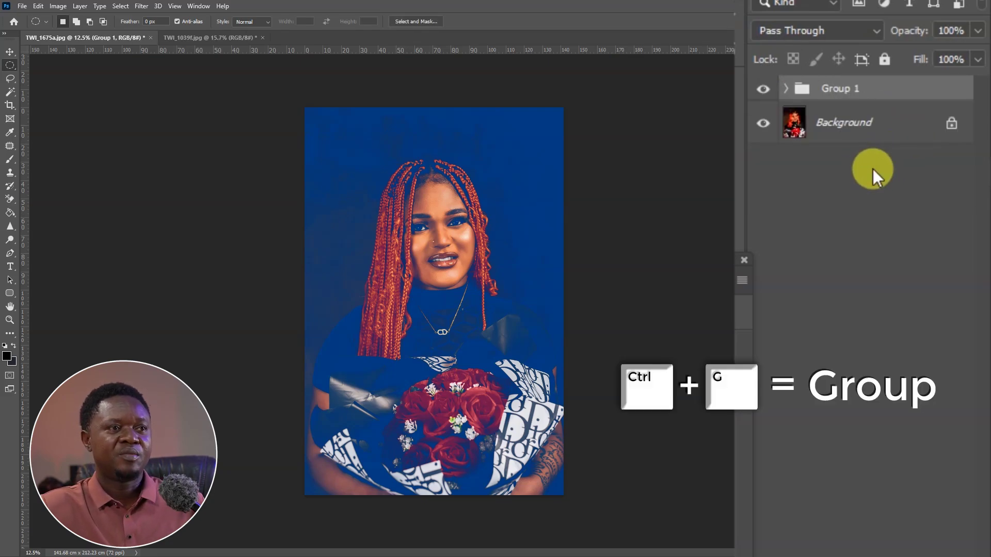
pyautogui.click(763, 92)
pyautogui.click(762, 92)
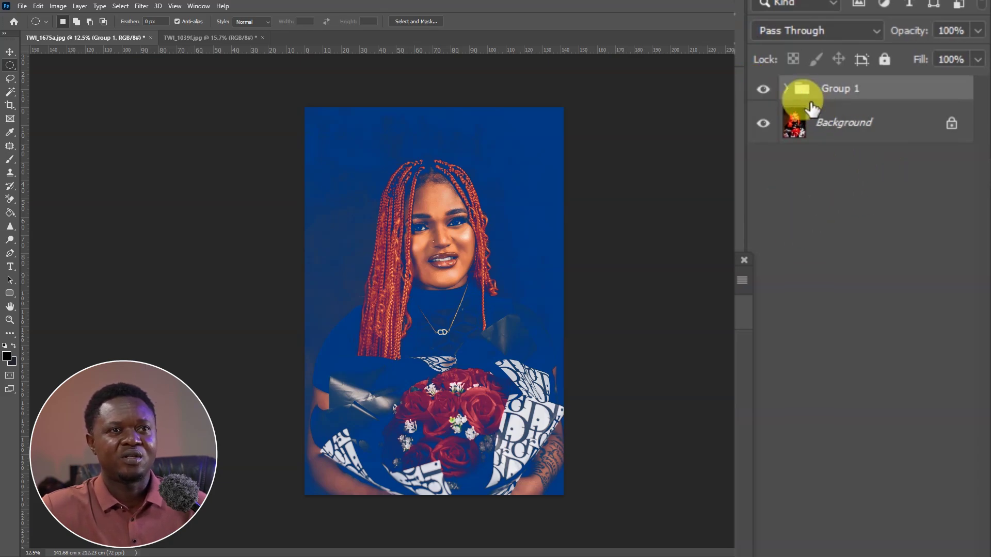
# Lower the opacity of both the red and the blue fill layers inside the group to 30%.
pyautogui.click(785, 88)
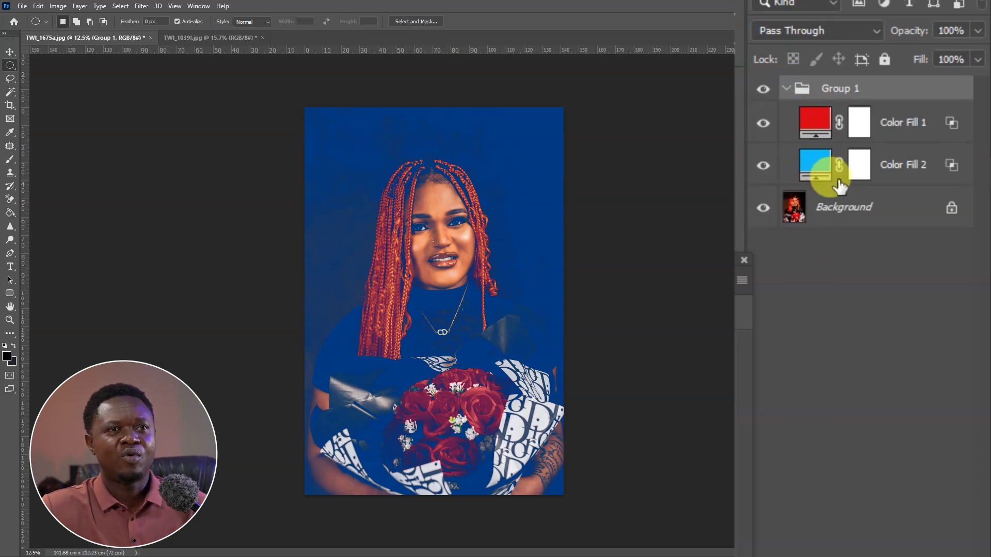
pyautogui.click(906, 124)
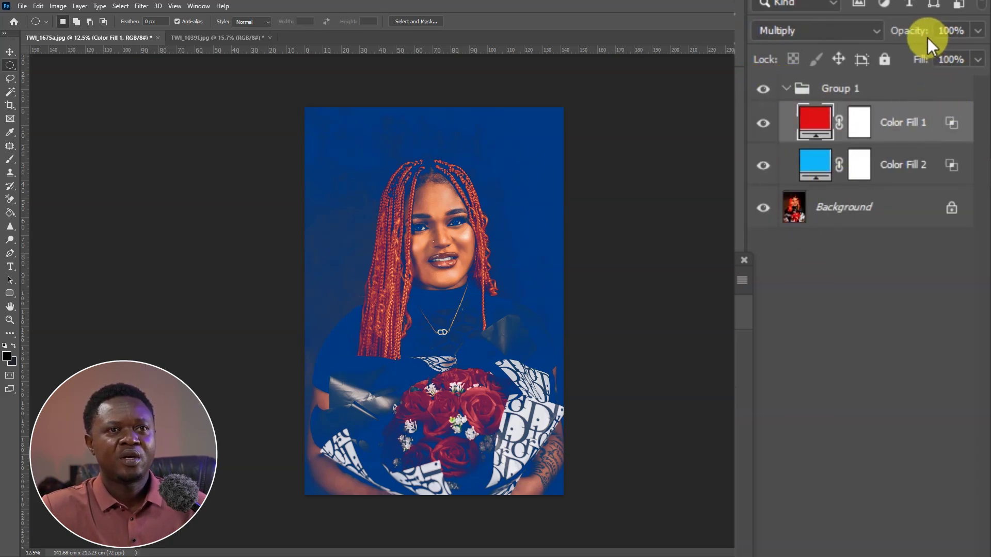
pyautogui.moveTo(906, 31); pyautogui.dragTo(852, 40)
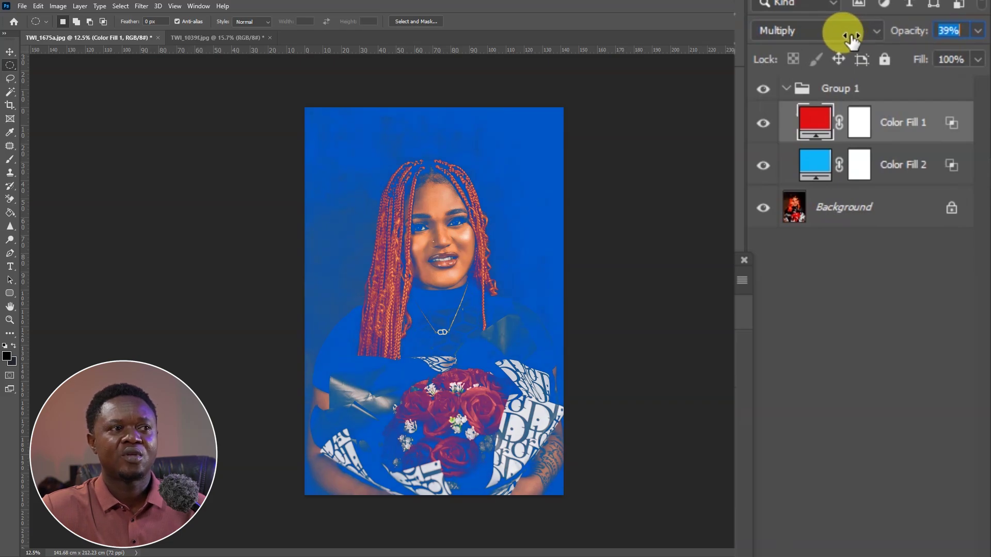
pyautogui.moveTo(850, 40); pyautogui.dragTo(844, 42)
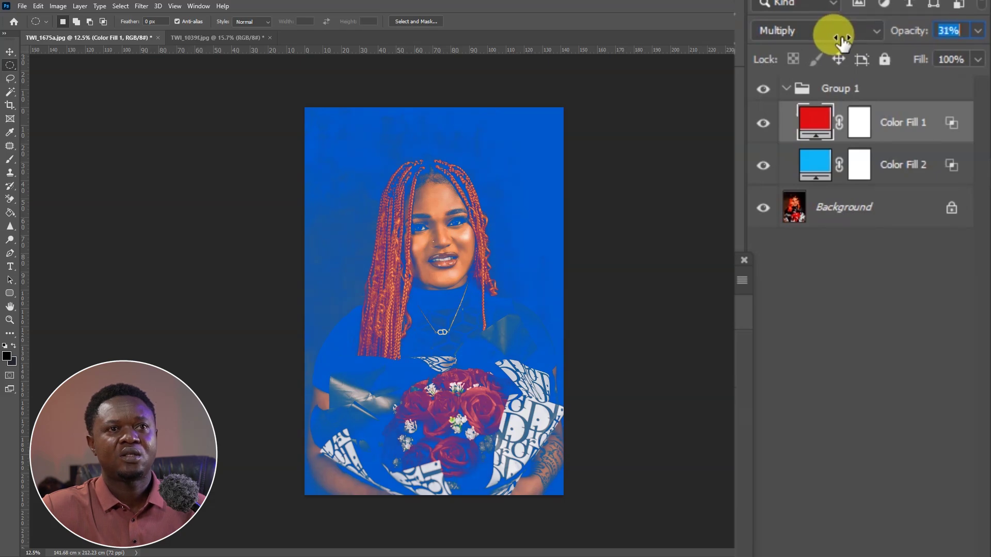
pyautogui.click(910, 166)
pyautogui.moveTo(916, 41); pyautogui.dragTo(846, 41)
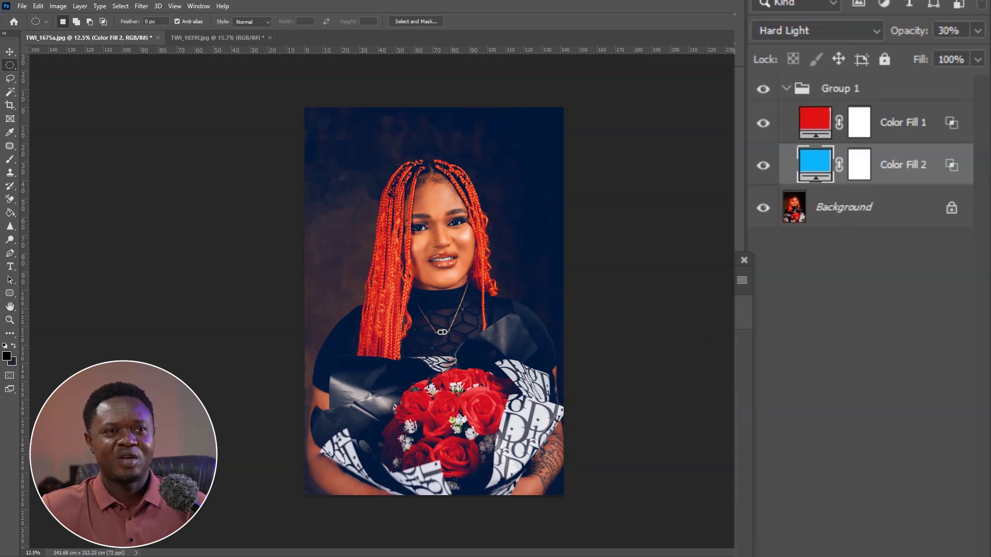
# Reduce the opacity of the group containing both fill layers to 50%.
pyautogui.click(880, 91)
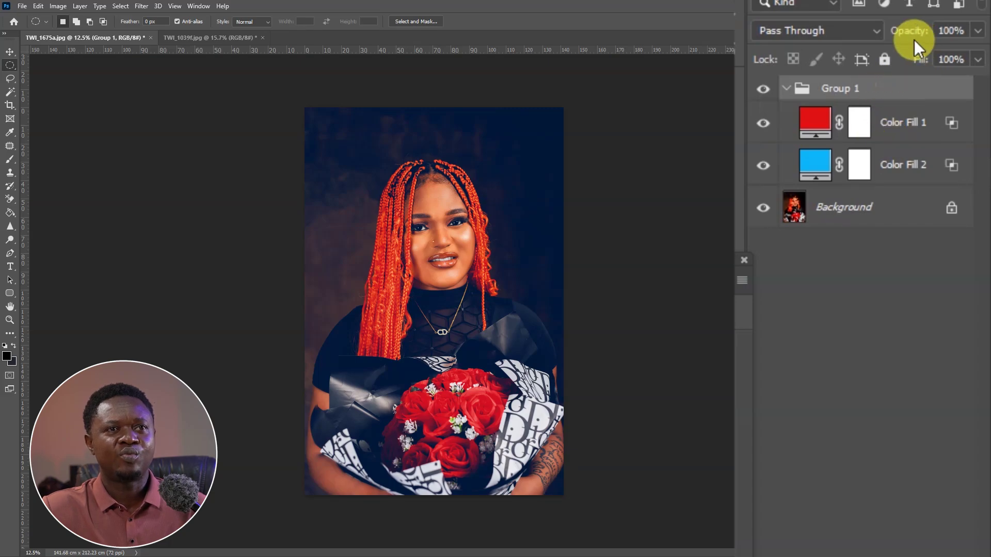
pyautogui.moveTo(909, 33); pyautogui.dragTo(864, 37)
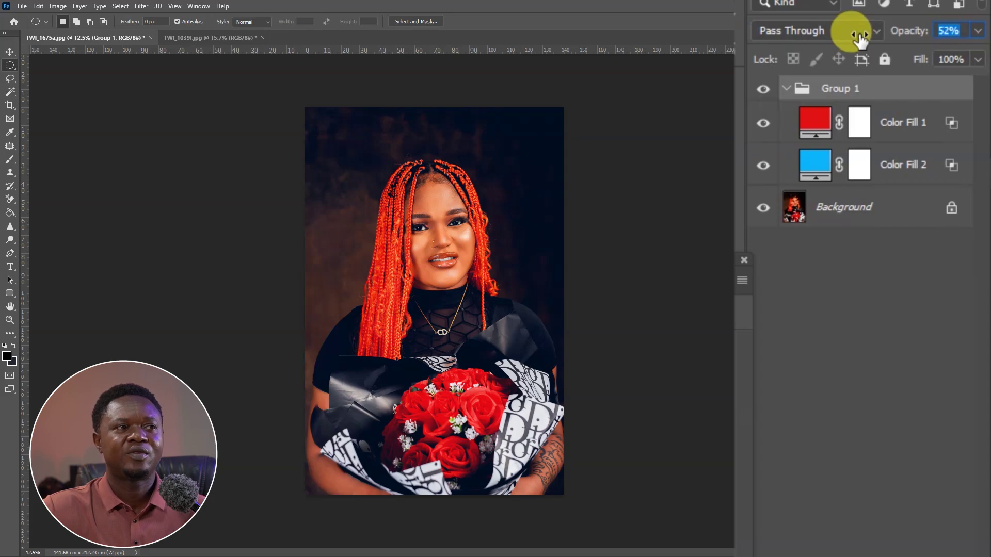
pyautogui.moveTo(860, 38); pyautogui.dragTo(856, 42)
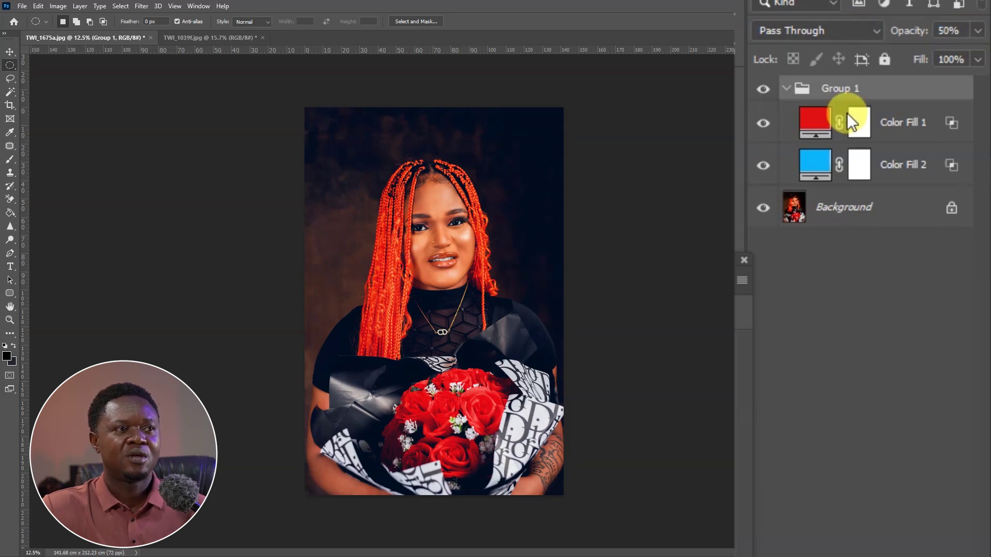
# Compare the whole portrait before and after the color grade by soloing the Background layer and restoring the other layers.
pyautogui.hotkey('ctrl', '+')
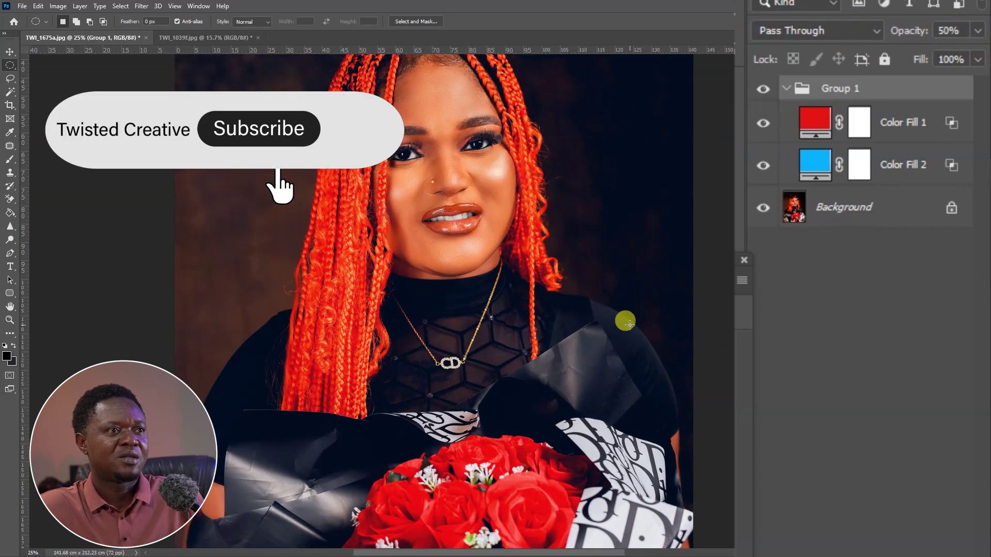
pyautogui.hotkey('ctrl', '-')
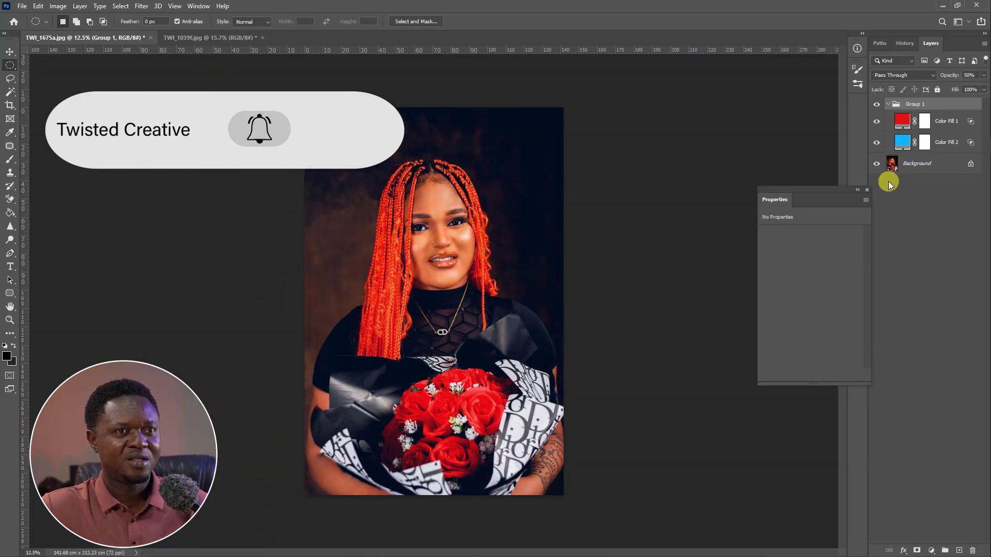
pyautogui.keyDown('alt'); pyautogui.click(876, 164); pyautogui.keyUp('alt')
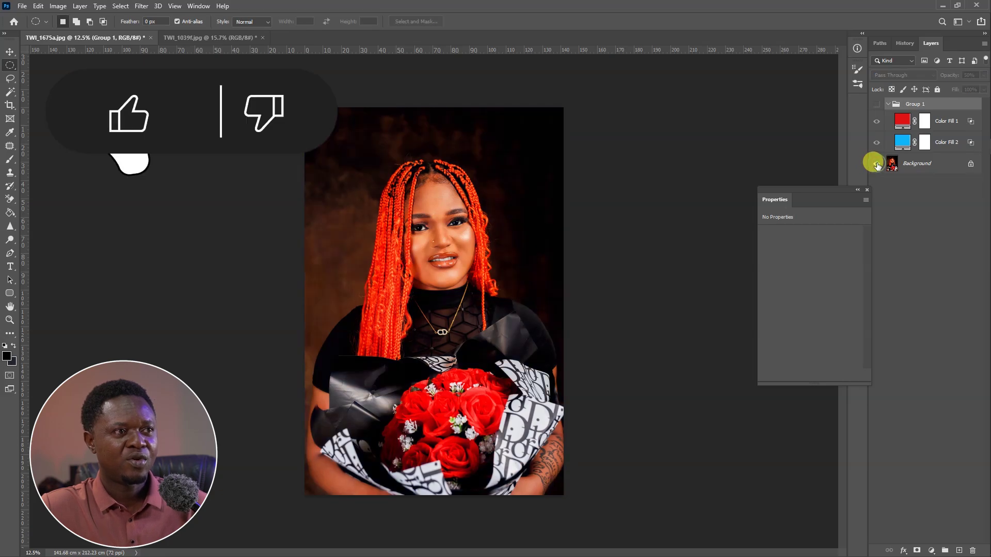
pyautogui.keyDown('alt'); pyautogui.click(876, 164); pyautogui.keyUp('alt')
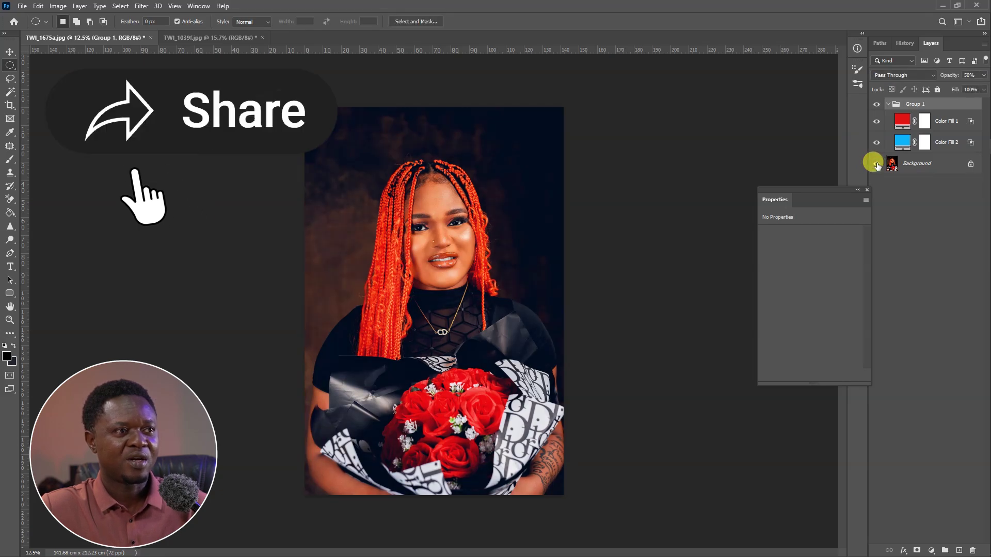
pyautogui.keyDown('alt'); pyautogui.click(876, 164); pyautogui.keyUp('alt')
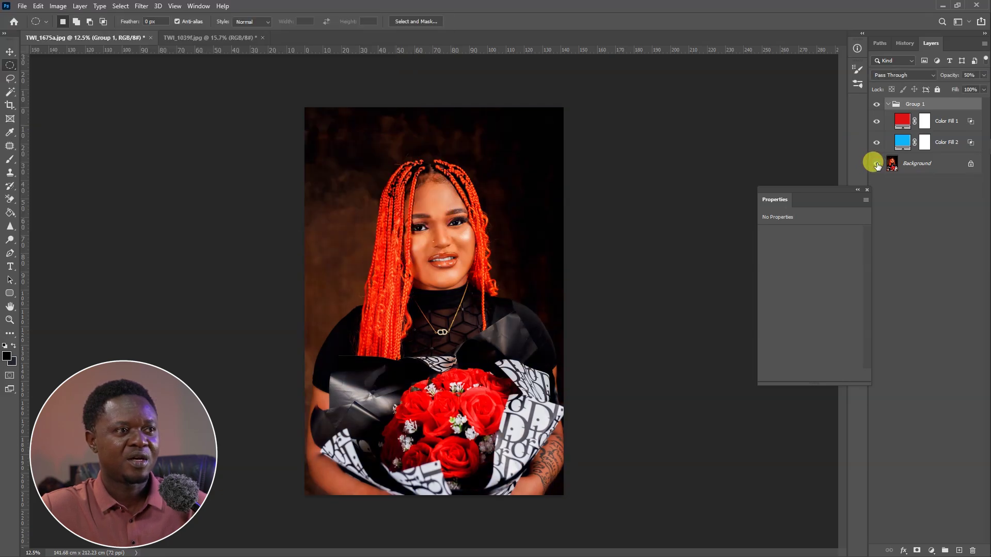
pyautogui.keyDown('alt'); pyautogui.click(876, 164); pyautogui.keyUp('alt')
# Examine the face and hair up close, comparing the ungraded Background with the graded result at 33.3% and 50% zoom.
pyautogui.hotkey('ctrl', '+')
pyautogui.hotkey('ctrl', '+')
pyautogui.hotkey('ctrl', '+')
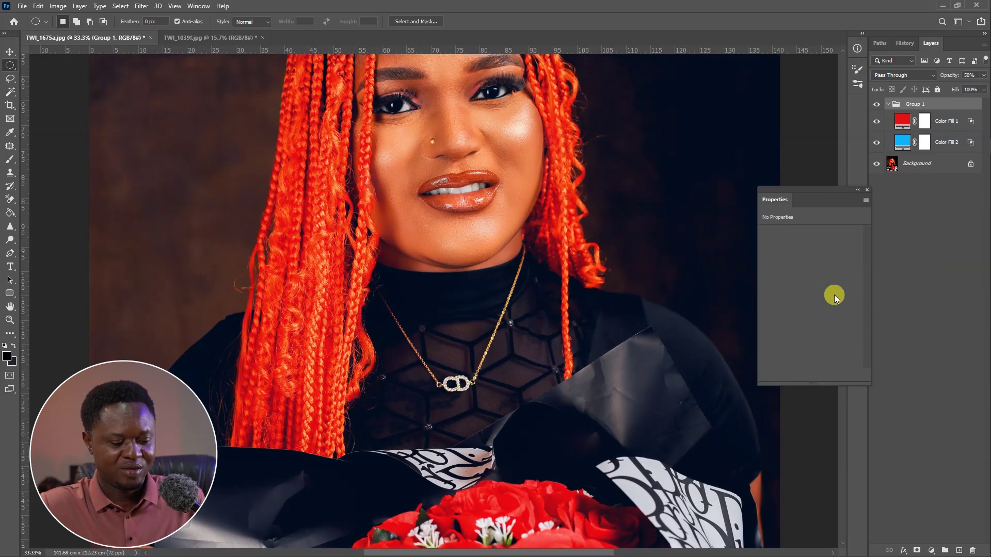
pyautogui.moveTo(548, 233); pyautogui.dragTo(526, 299)
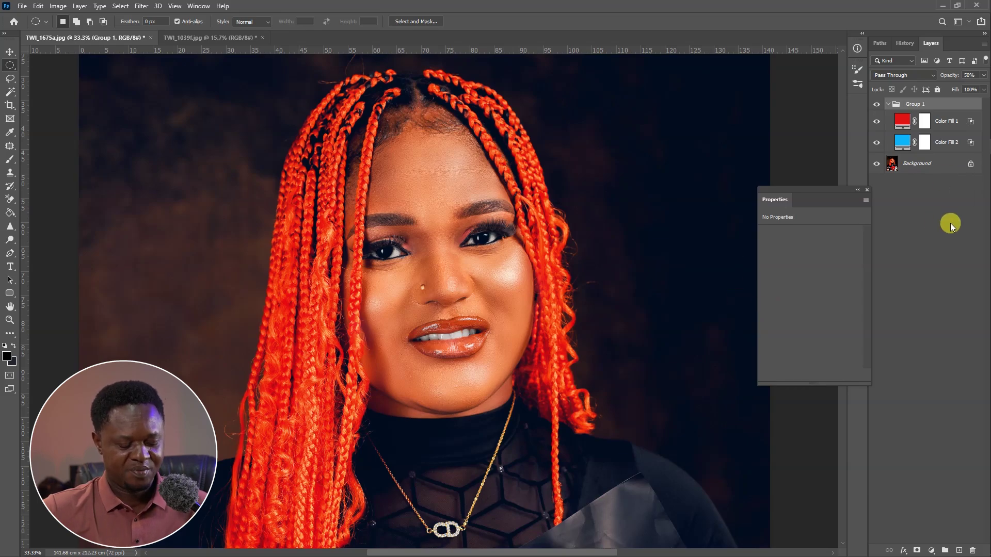
pyautogui.click(876, 165)
pyautogui.keyDown('alt'); pyautogui.click(876, 165); pyautogui.keyUp('alt')
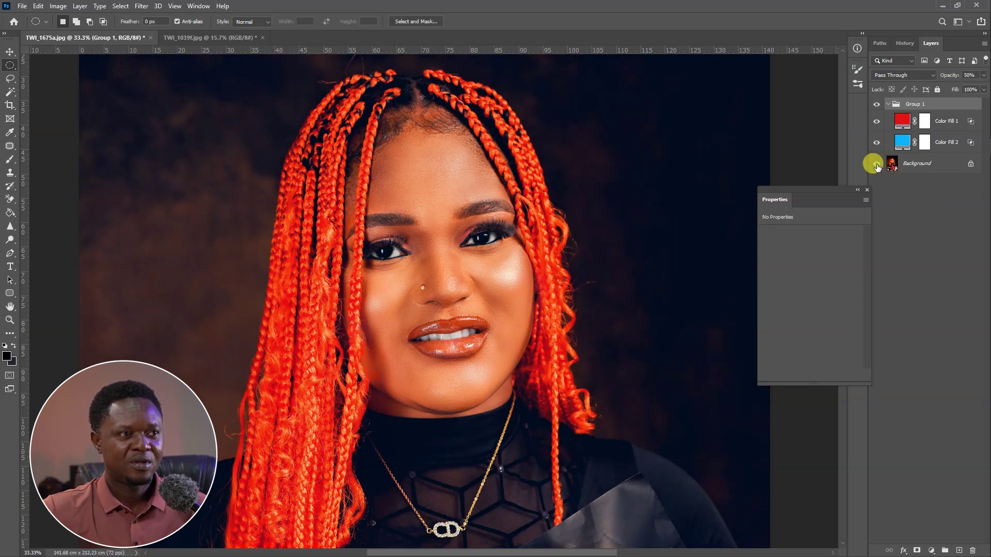
pyautogui.keyDown('alt'); pyautogui.click(876, 165); pyautogui.keyUp('alt')
pyautogui.keyDown('alt'); pyautogui.click(876, 165); pyautogui.keyUp('alt')
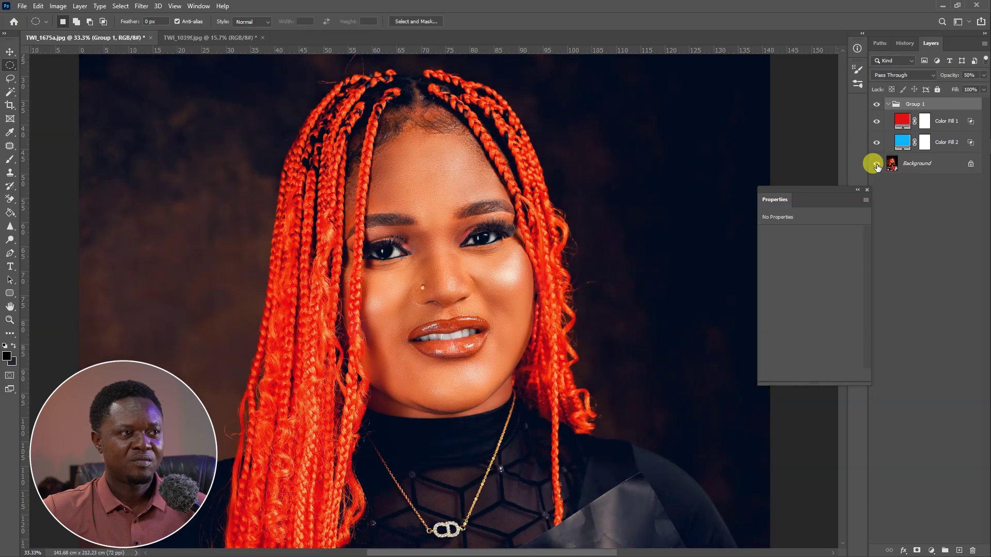
pyautogui.hotkey('ctrl', '+')
pyautogui.keyDown('alt'); pyautogui.click(876, 165); pyautogui.keyUp('alt')
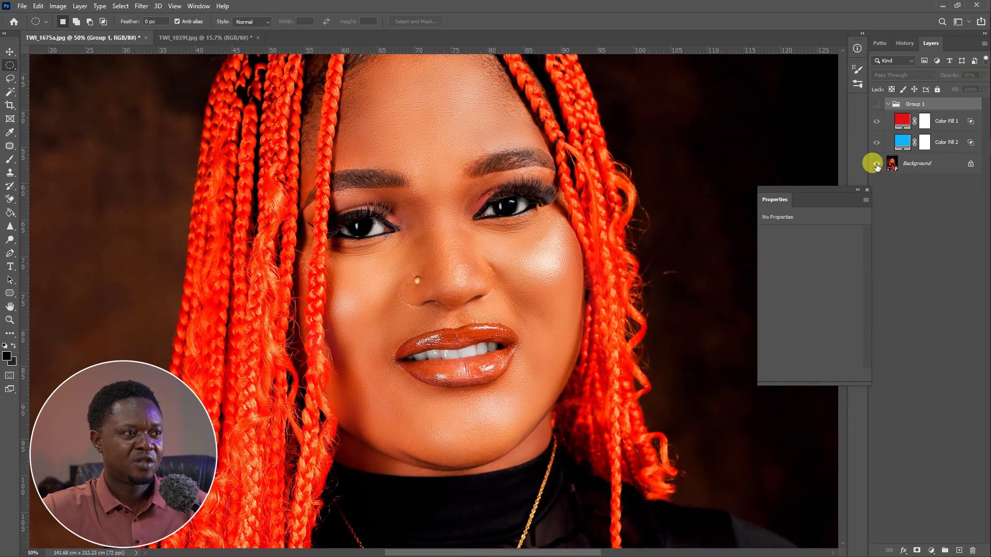
pyautogui.keyDown('alt'); pyautogui.click(876, 165); pyautogui.keyUp('alt')
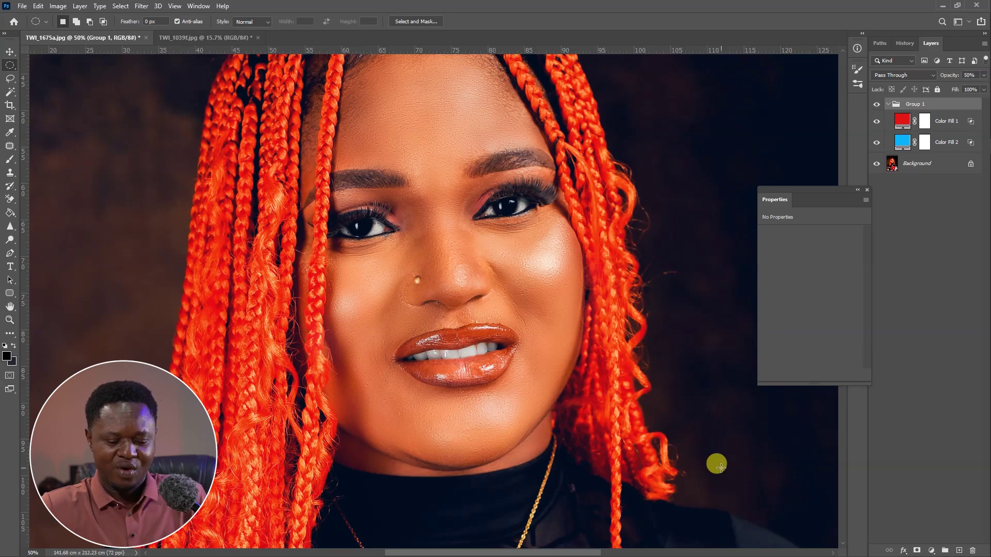
pyautogui.hotkey('ctrl', '-')
pyautogui.hotkey('ctrl', '-')
pyautogui.hotkey('ctrl', '-')
pyautogui.hotkey('ctrl', '-')
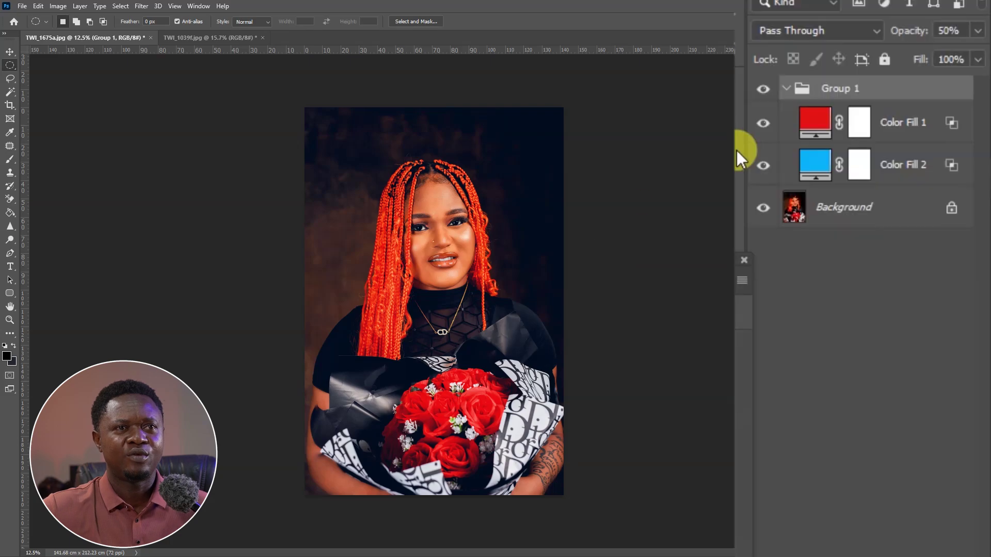
# Change the red fill layer's color to orange e08213 with a hue of 32°.
pyautogui.doubleClick(820, 124)
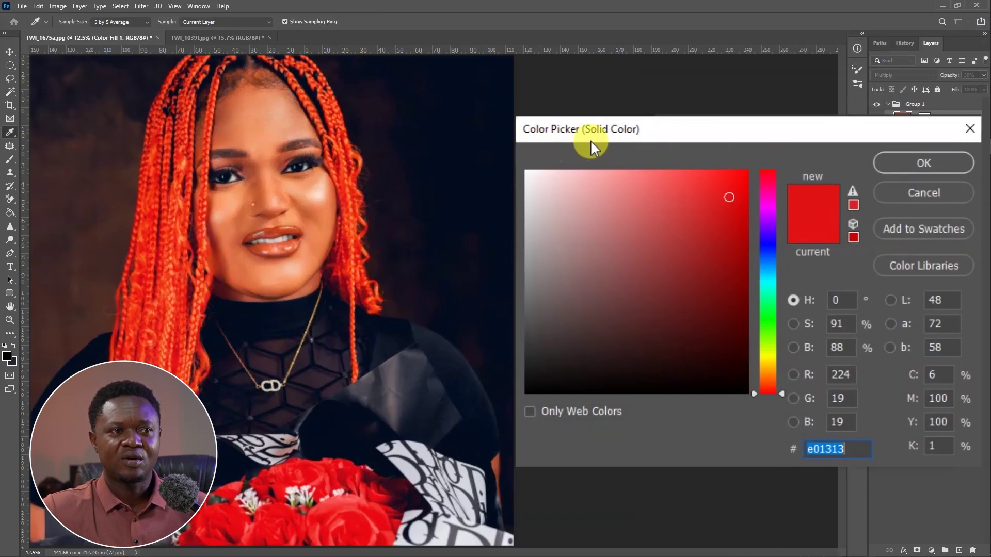
pyautogui.click(795, 219)
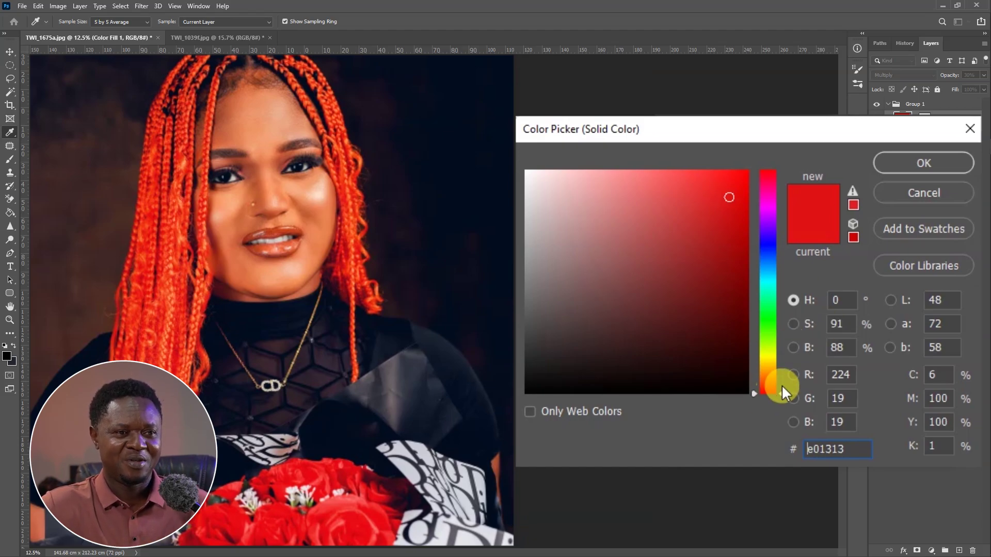
pyautogui.moveTo(781, 393); pyautogui.dragTo(798, 372)
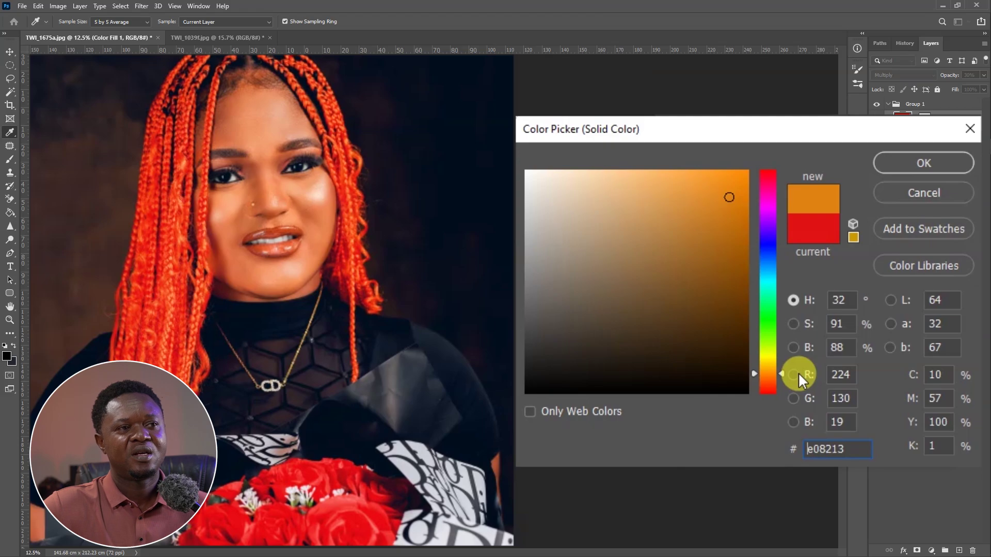
pyautogui.click(916, 161)
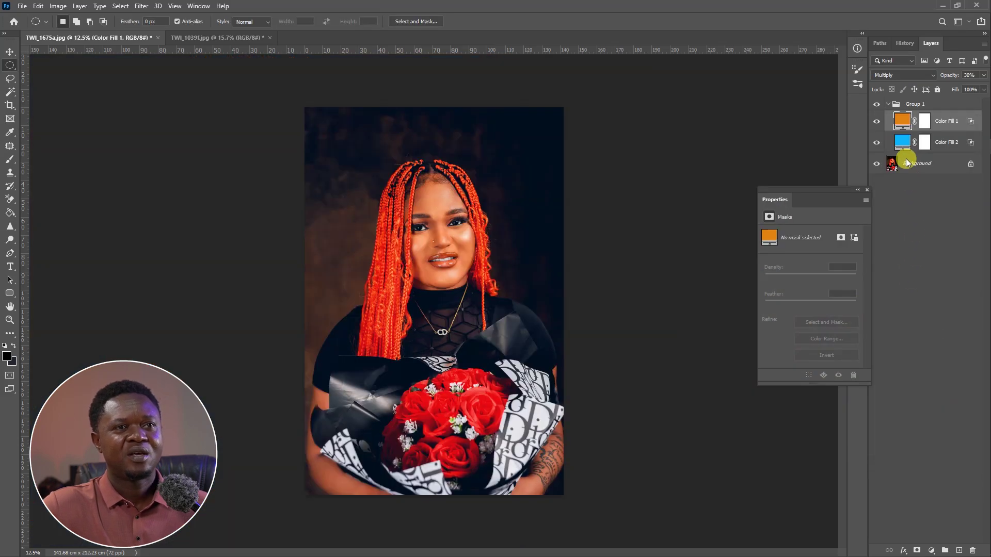
# Change the light blue fill layer's color to a deeper blue 1588e9 with a hue of 208°.
pyautogui.doubleClick(814, 166)
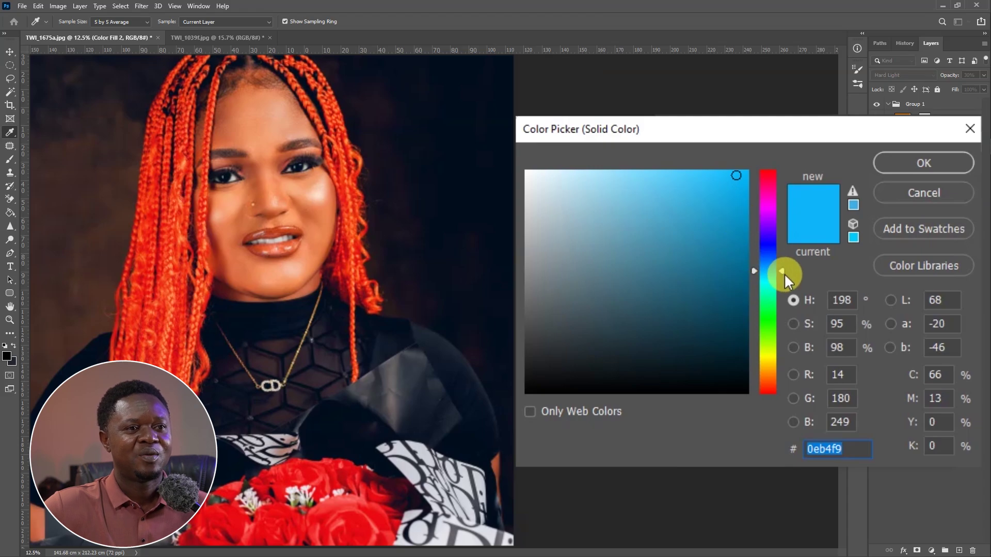
pyautogui.moveTo(784, 270)
pyautogui.mouseDown()
pyautogui.moveTo(779, 393)
pyautogui.moveTo(769, 346)
pyautogui.moveTo(782, 264)
pyautogui.mouseUp()
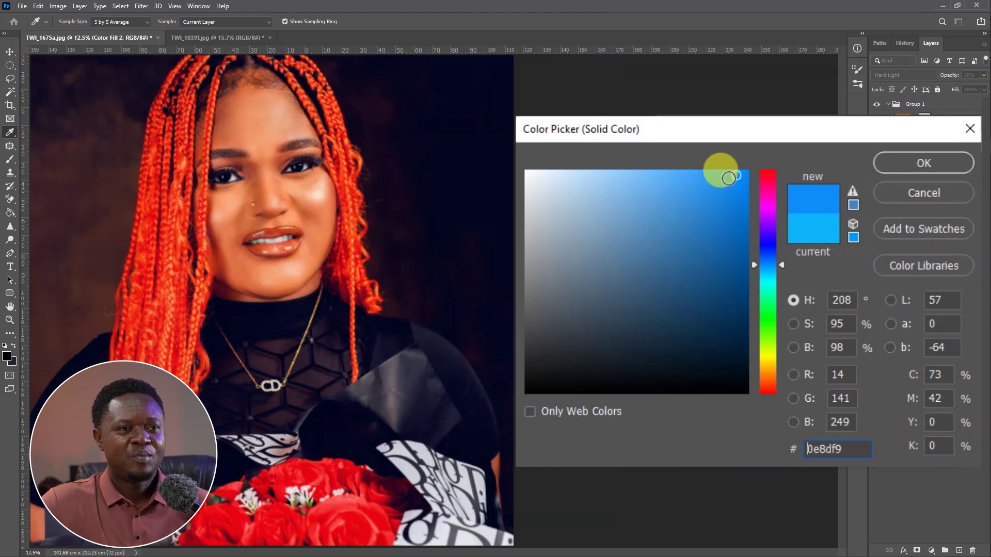
pyautogui.click(680, 178)
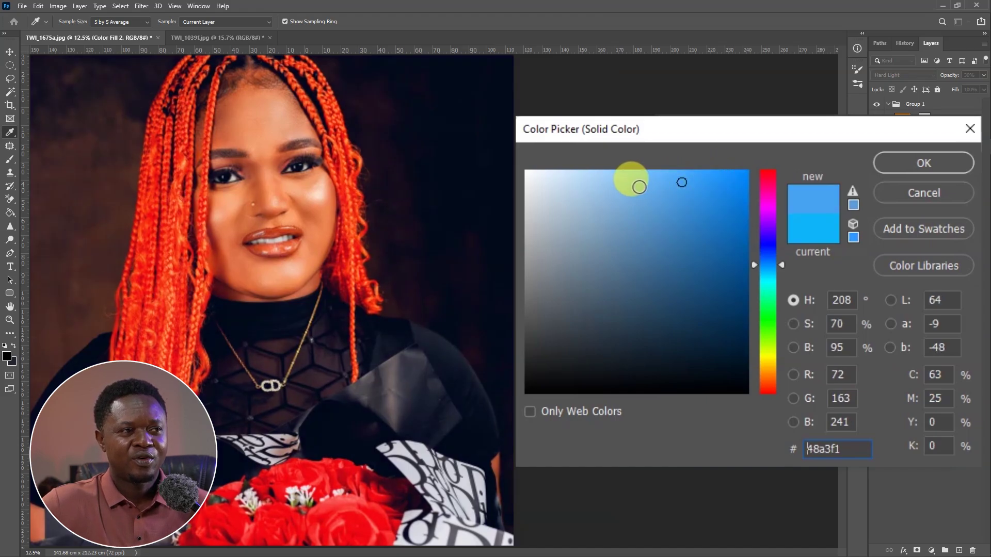
pyautogui.click(639, 187)
pyautogui.click(598, 187)
pyautogui.click(567, 186)
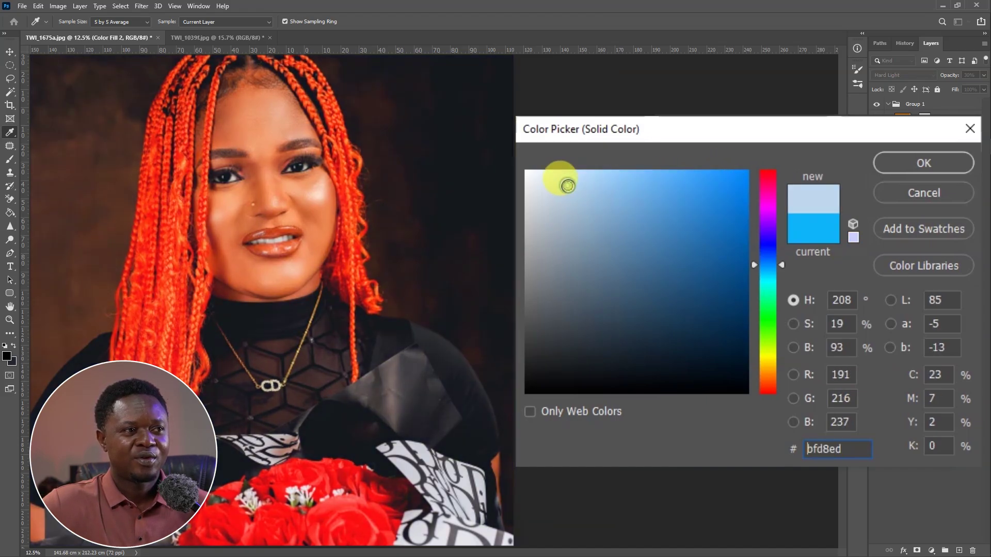
pyautogui.click(546, 186)
pyautogui.click(563, 184)
pyautogui.click(575, 182)
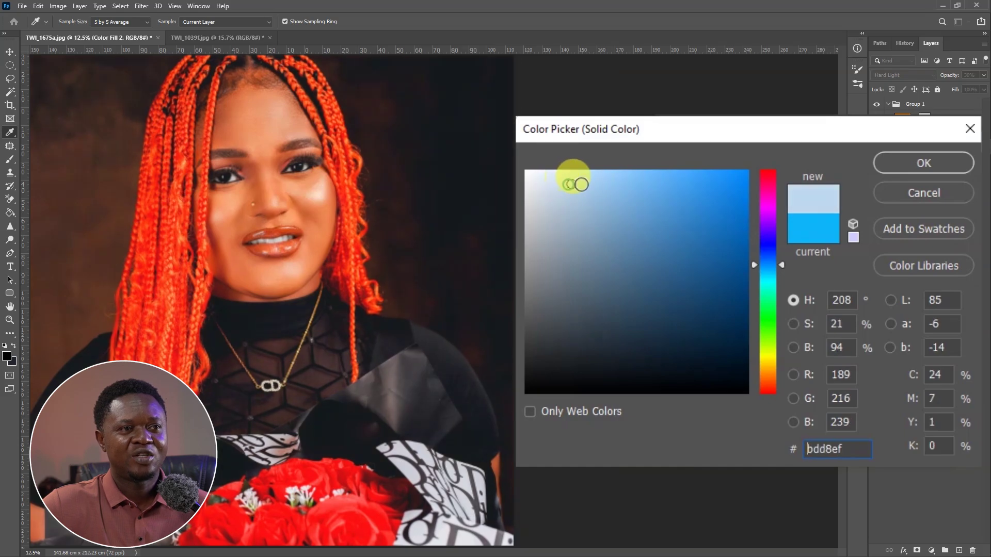
pyautogui.click(586, 184)
pyautogui.click(594, 184)
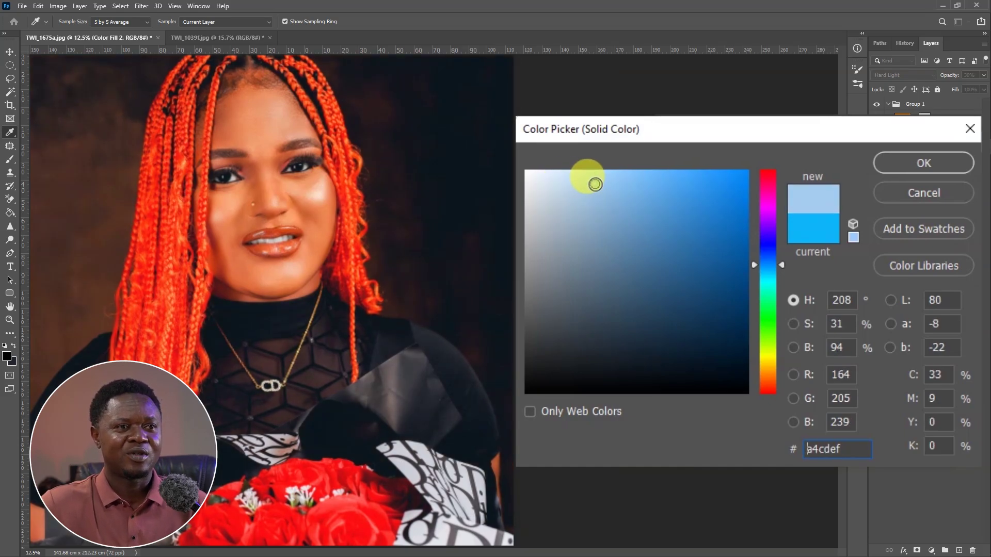
pyautogui.click(731, 181)
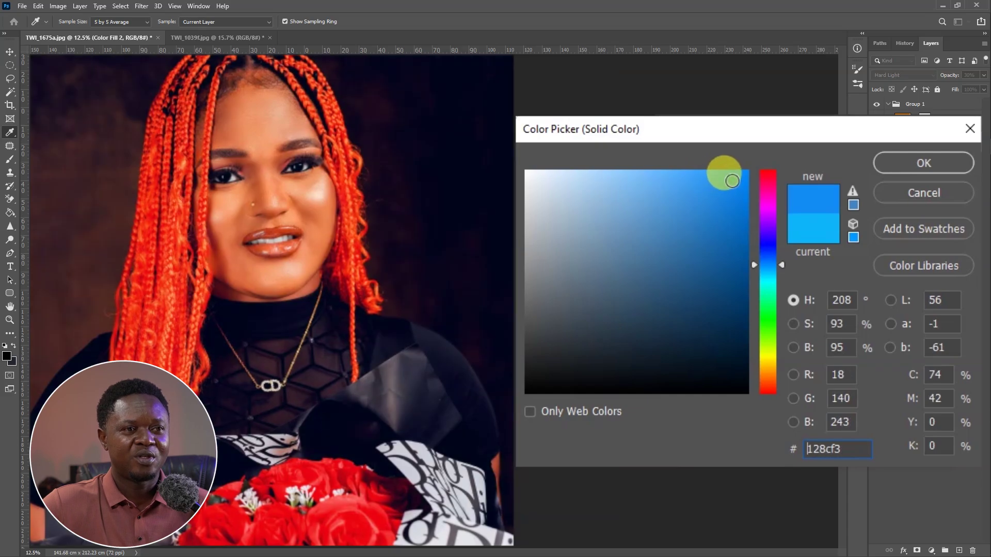
pyautogui.click(549, 184)
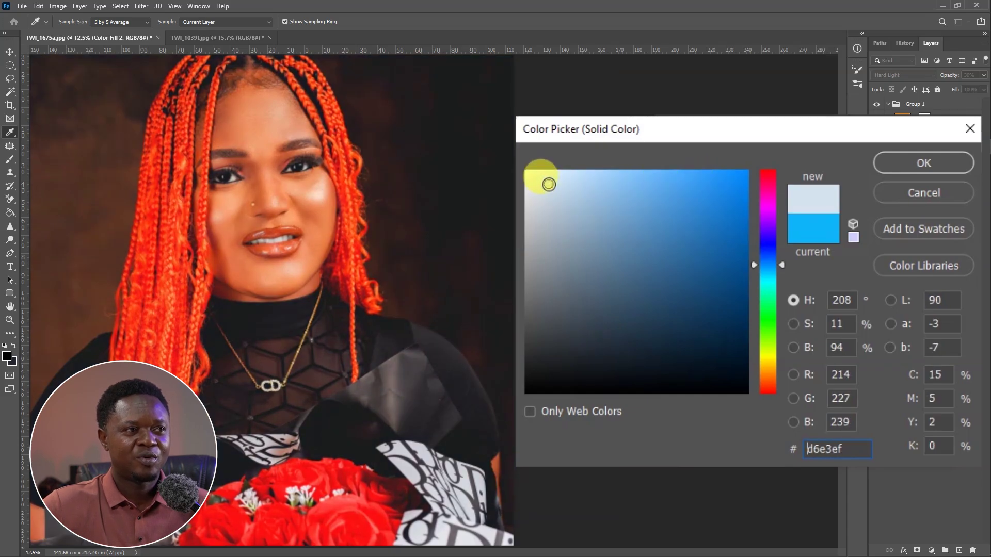
pyautogui.click(728, 190)
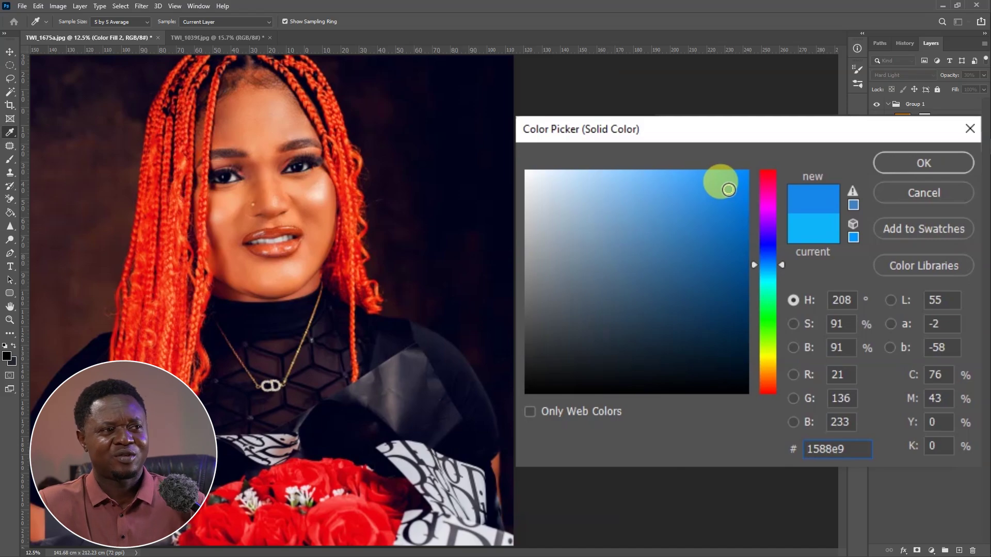
pyautogui.click(923, 162)
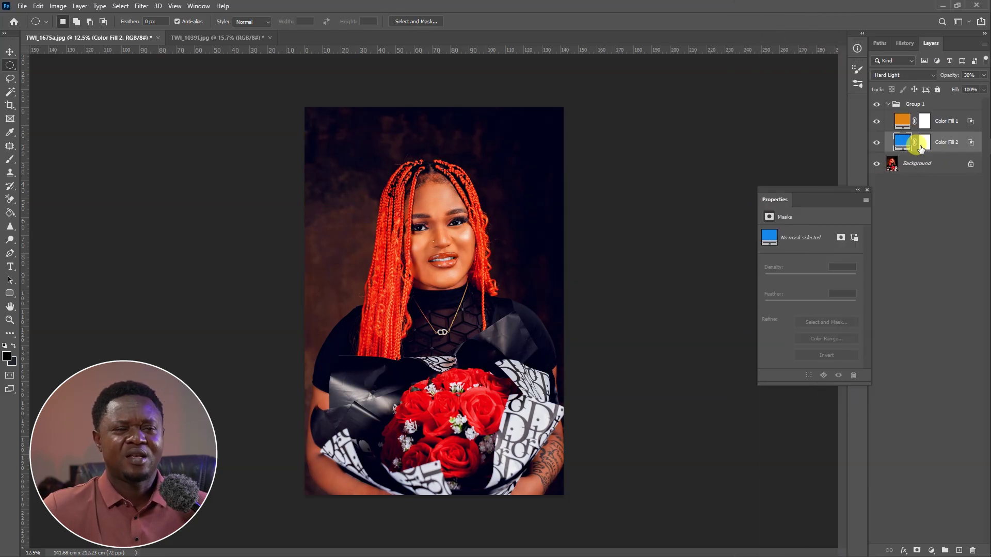
# Change the orange fill layer's color to magenta d913e0 with a hue of 298°.
pyautogui.click(902, 122)
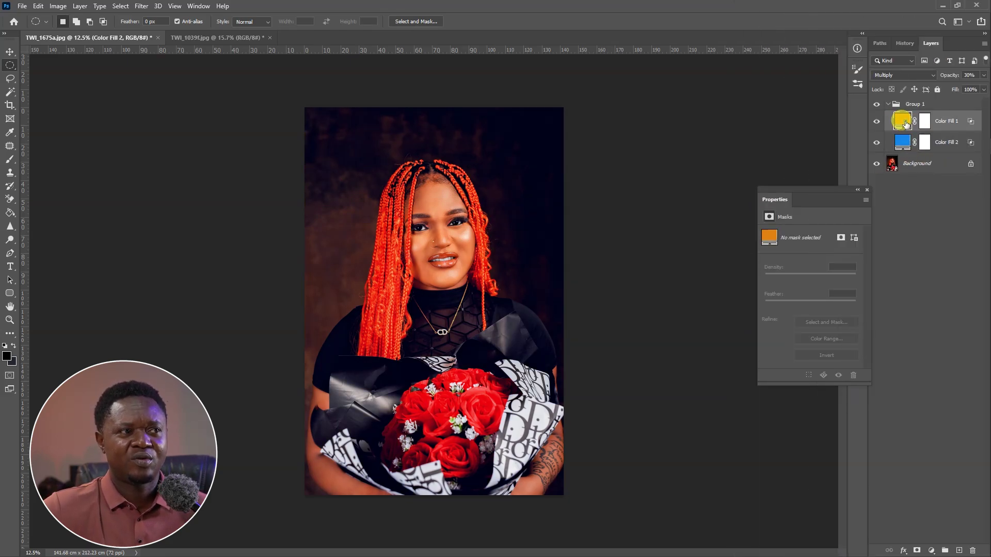
pyautogui.click(769, 237)
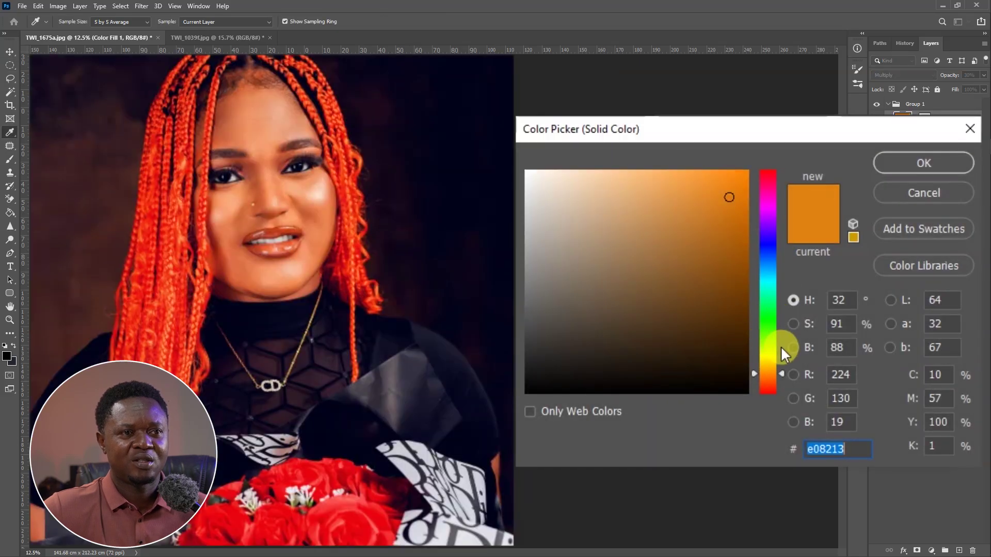
pyautogui.moveTo(781, 372); pyautogui.dragTo(781, 333)
pyautogui.moveTo(783, 321); pyautogui.dragTo(787, 207)
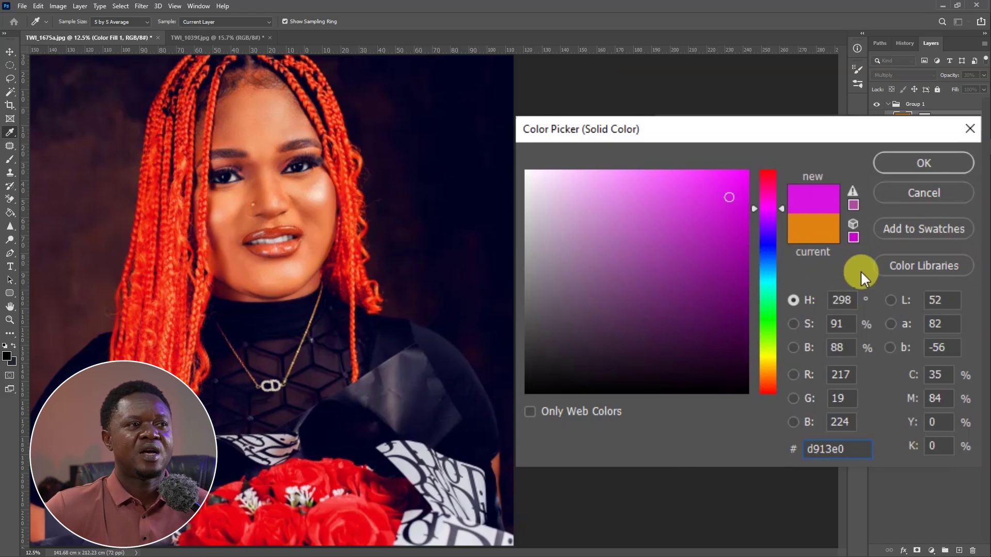
pyautogui.click(918, 164)
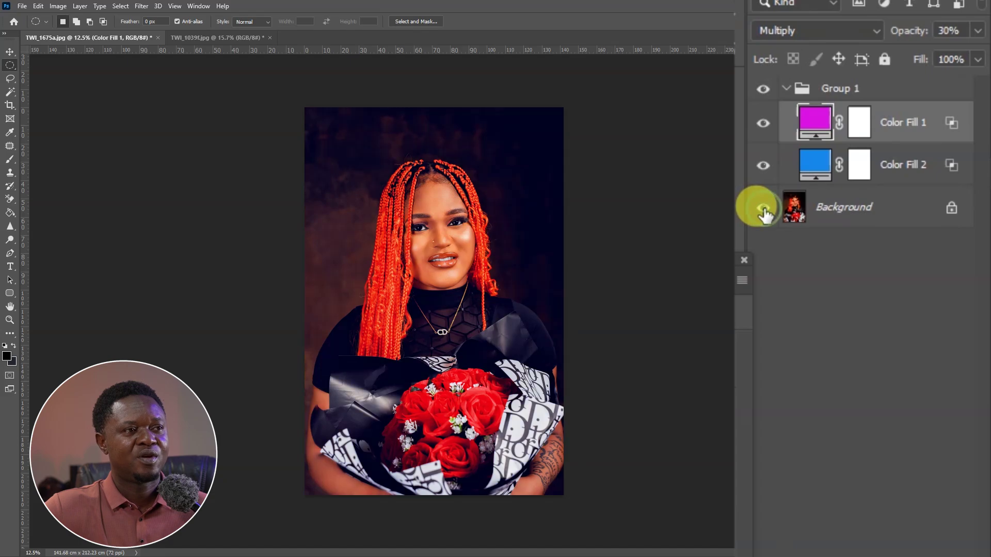
# Create a new empty layer and move it out of the group to the top of the layer stack.
pyautogui.click(920, 105)
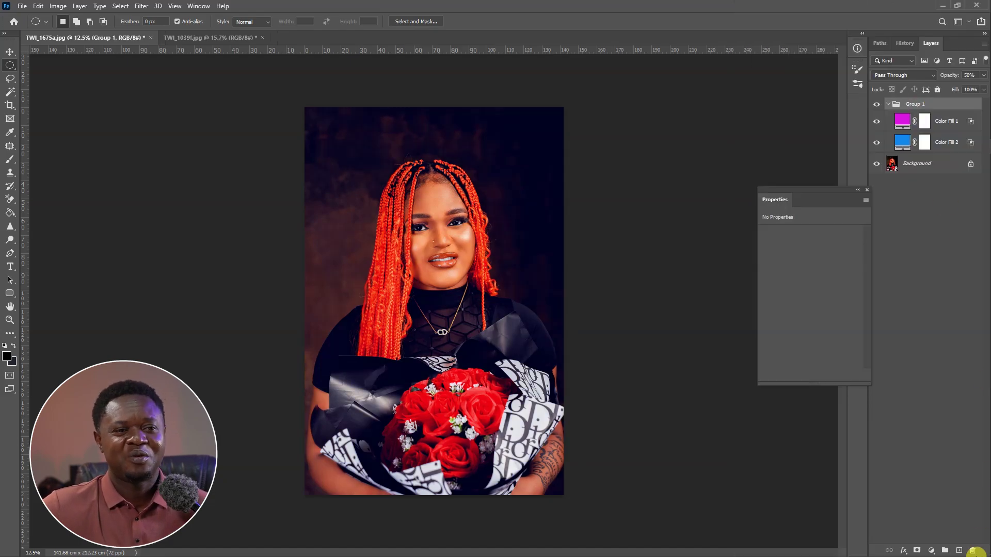
pyautogui.click(958, 551)
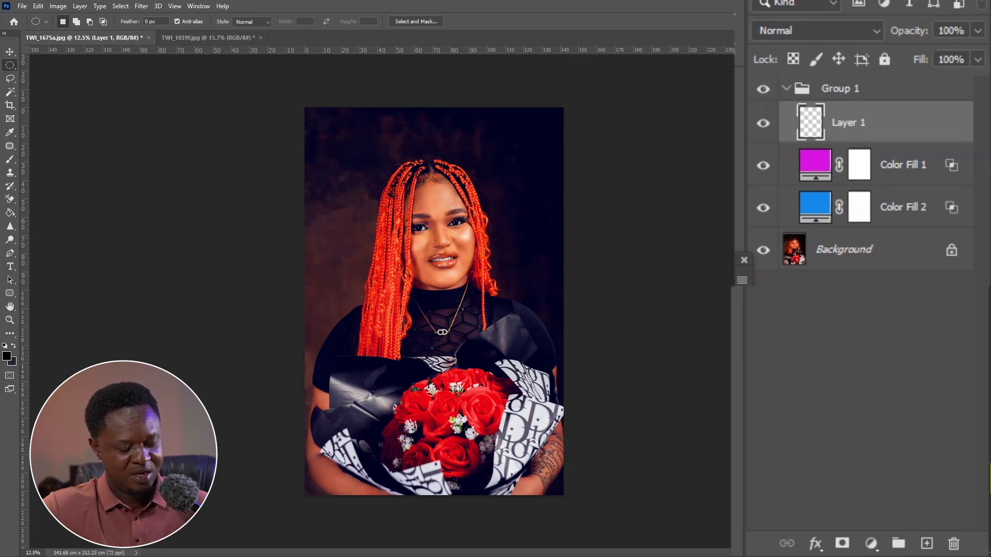
pyautogui.moveTo(902, 129); pyautogui.dragTo(889, 73)
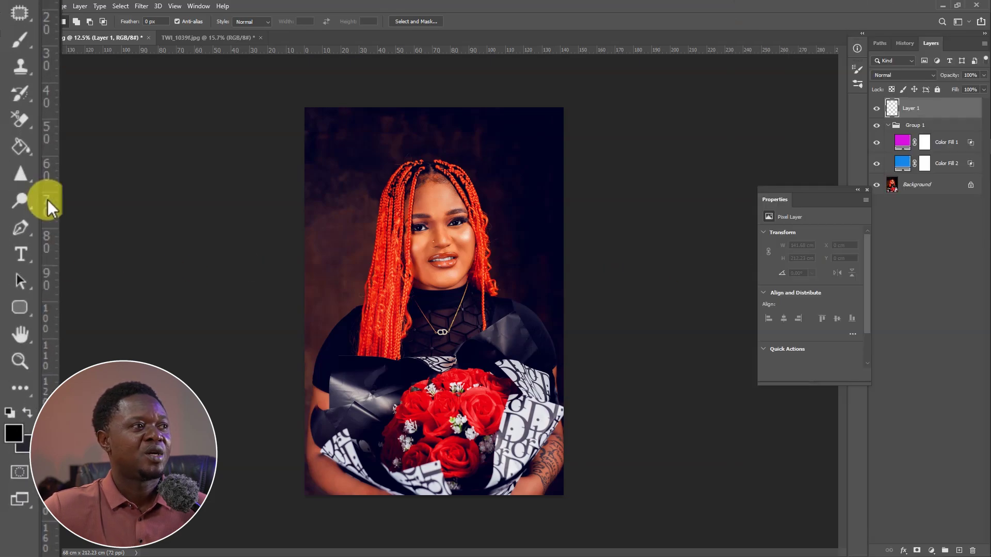
# Fill the empty top layer with black 000000 using the Paint Bucket tool.
pyautogui.click(20, 147)
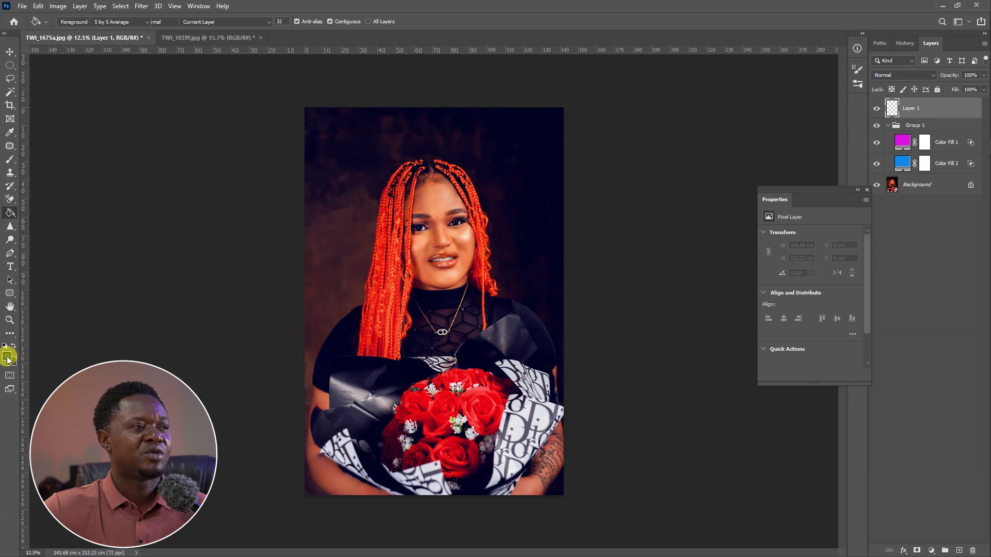
pyautogui.click(14, 435)
pyautogui.moveTo(601, 387); pyautogui.dragTo(525, 393)
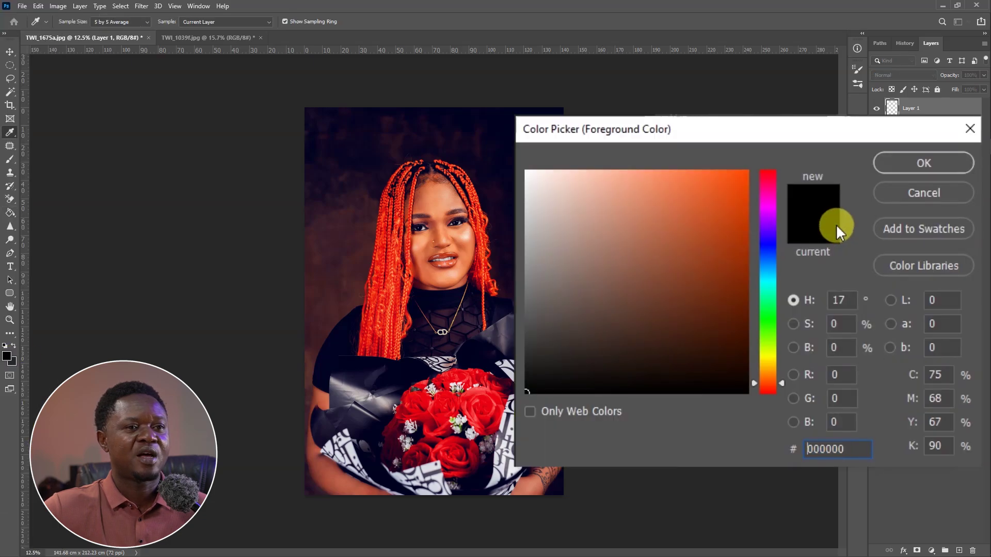
pyautogui.click(909, 160)
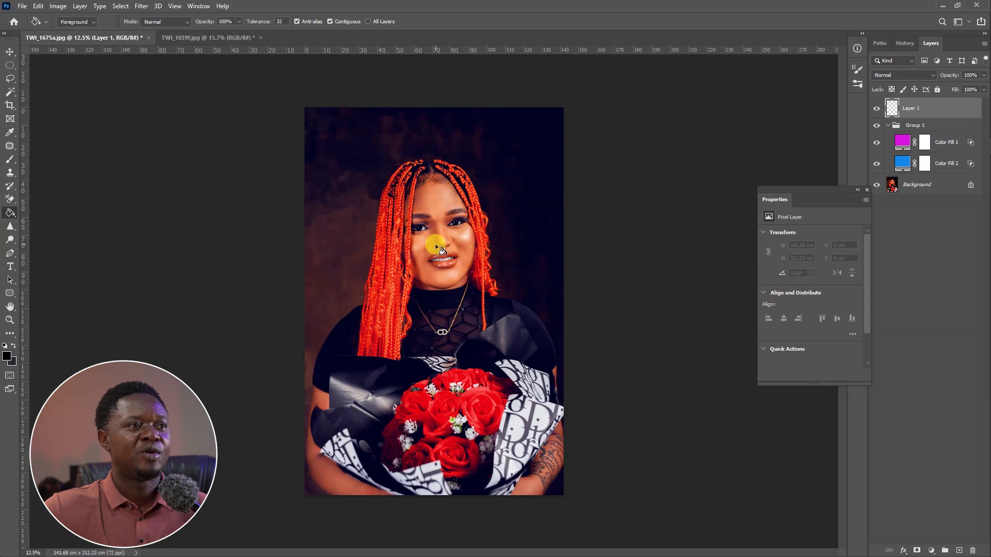
pyautogui.click(491, 304)
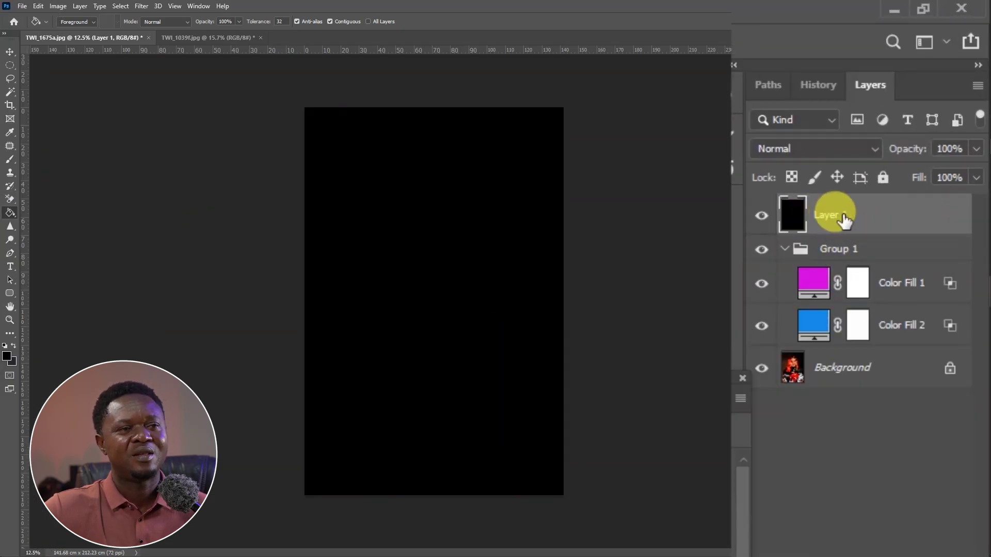
# Draw an upright elliptical selection about 129 × 189 cm, centered on the canvas, with the Elliptical Marquee tool.
pyautogui.rightClick(10, 65)
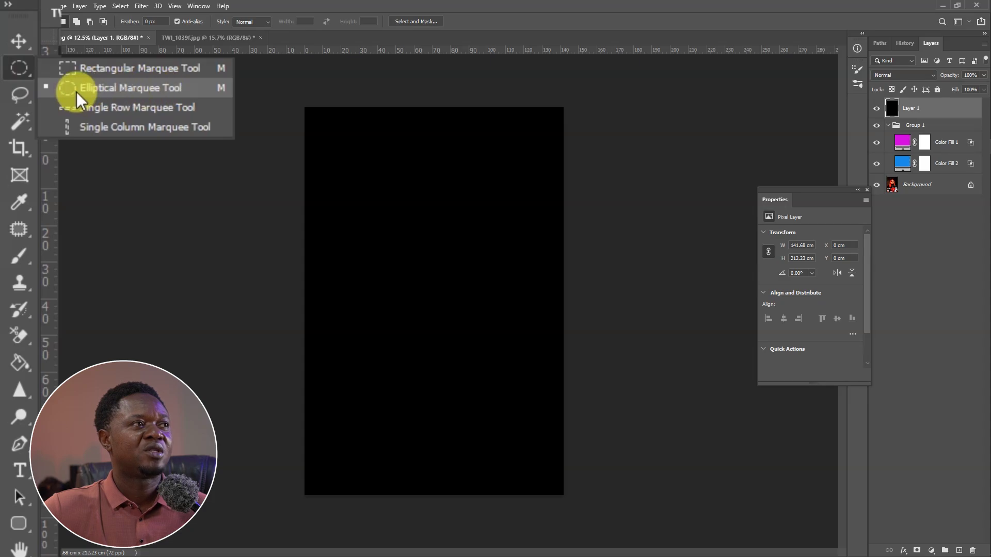
pyautogui.click(130, 87)
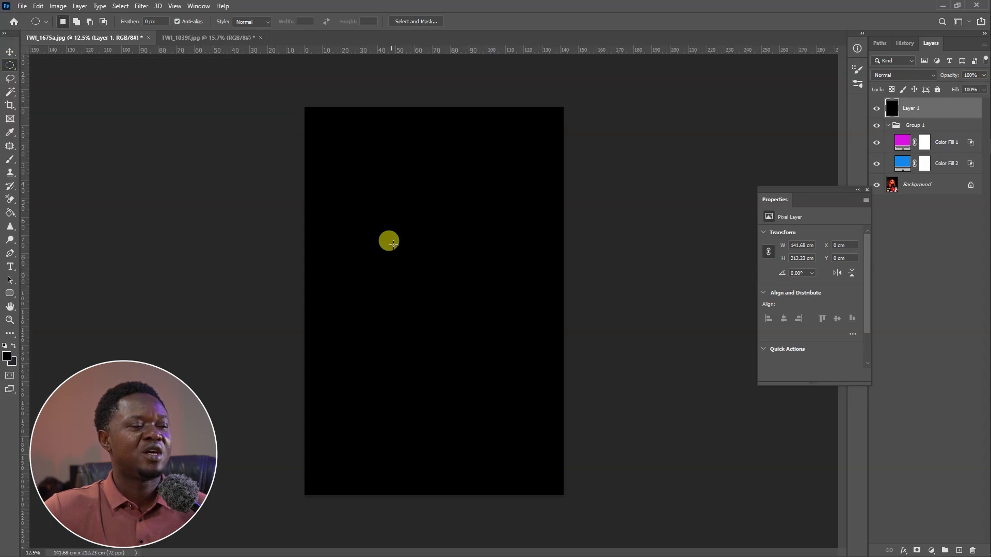
pyautogui.moveTo(305, 107); pyautogui.dragTo(540, 452)
pyautogui.moveTo(430, 299); pyautogui.dragTo(443, 320)
# Feather the elliptical selection by 300 pixels, delete the black inside it to form a vignette, and deselect.
pyautogui.rightClick(439, 289)
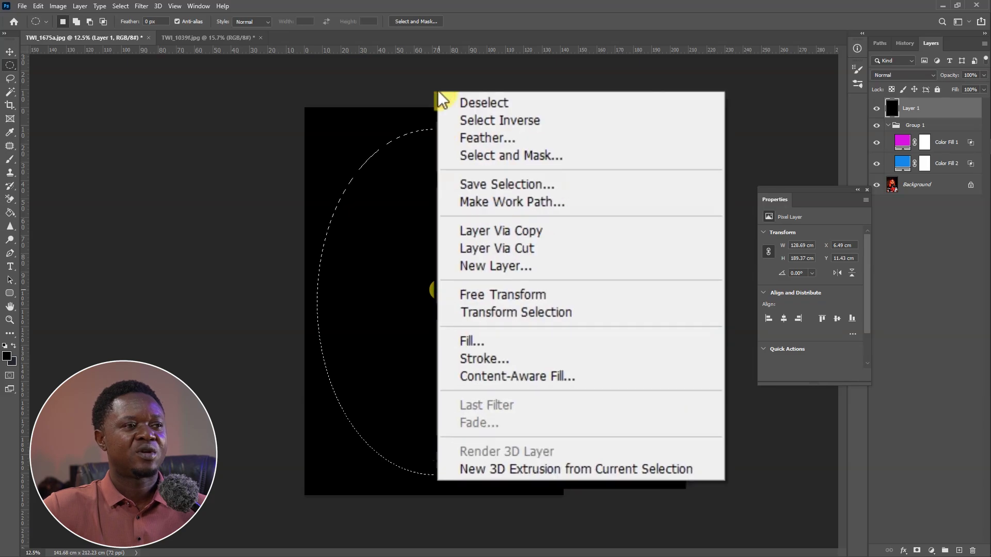
pyautogui.click(494, 138)
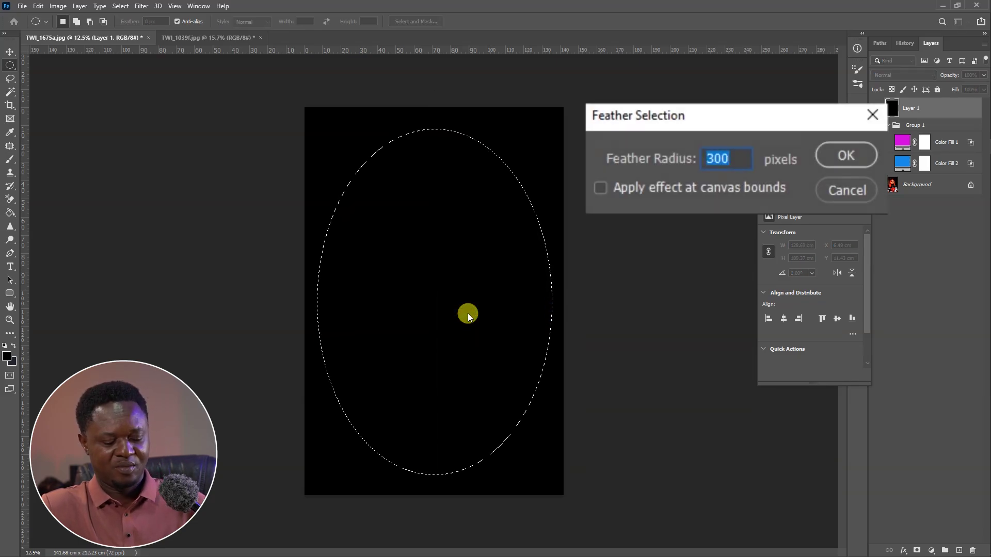
pyautogui.press('Return')
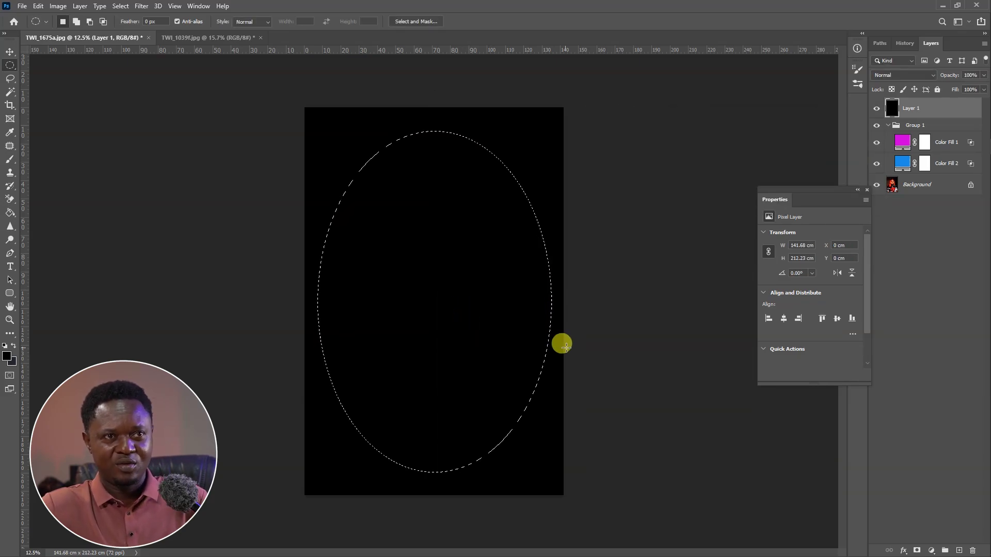
pyautogui.press('Delete')
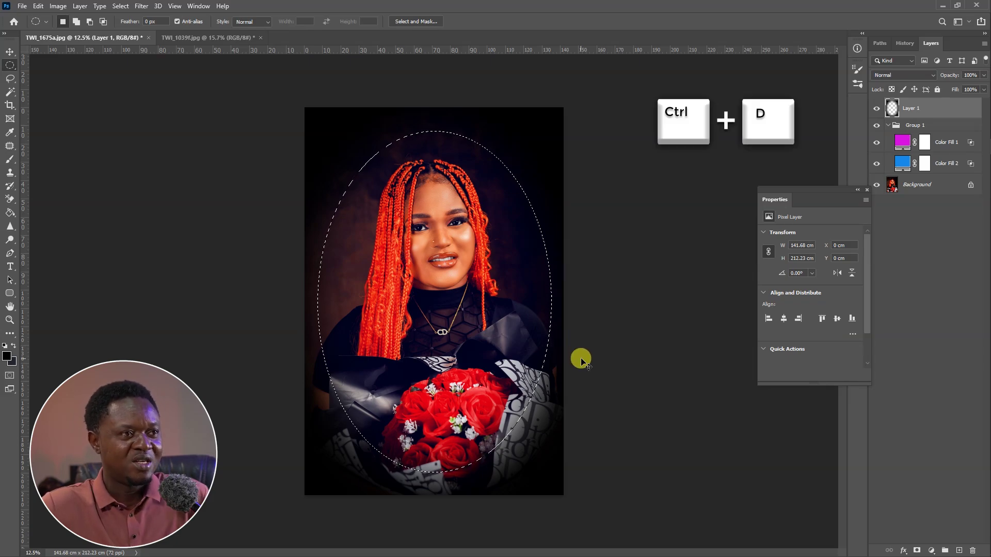
pyautogui.hotkey('ctrl', 'd')
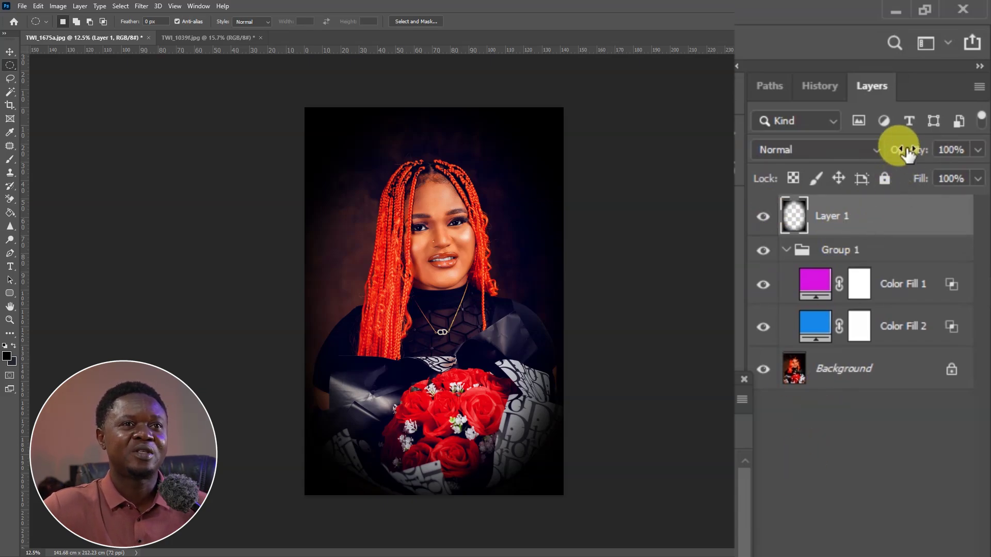
# Reduce the opacity of the black vignette layer to 50%.
pyautogui.moveTo(907, 154); pyautogui.dragTo(835, 161)
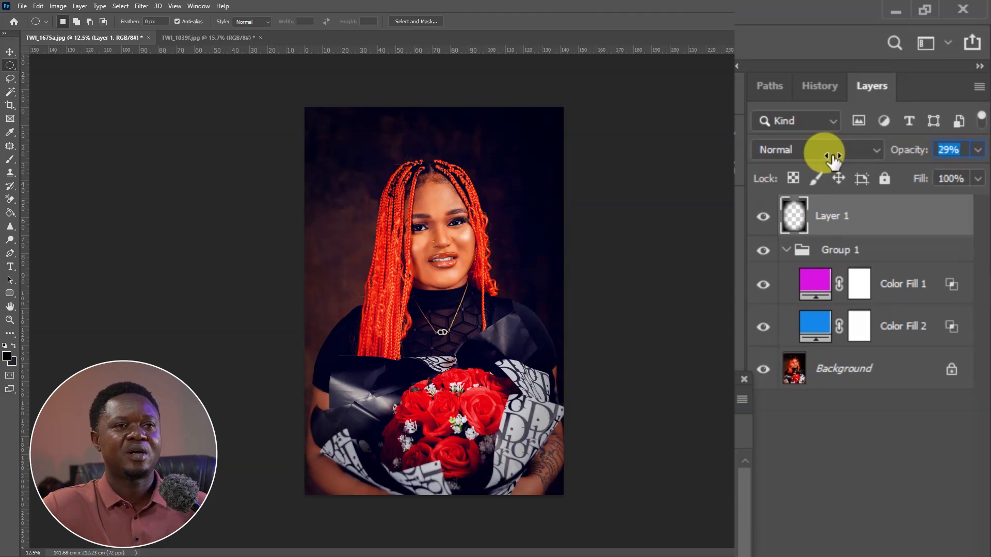
pyautogui.moveTo(834, 155); pyautogui.dragTo(834, 155)
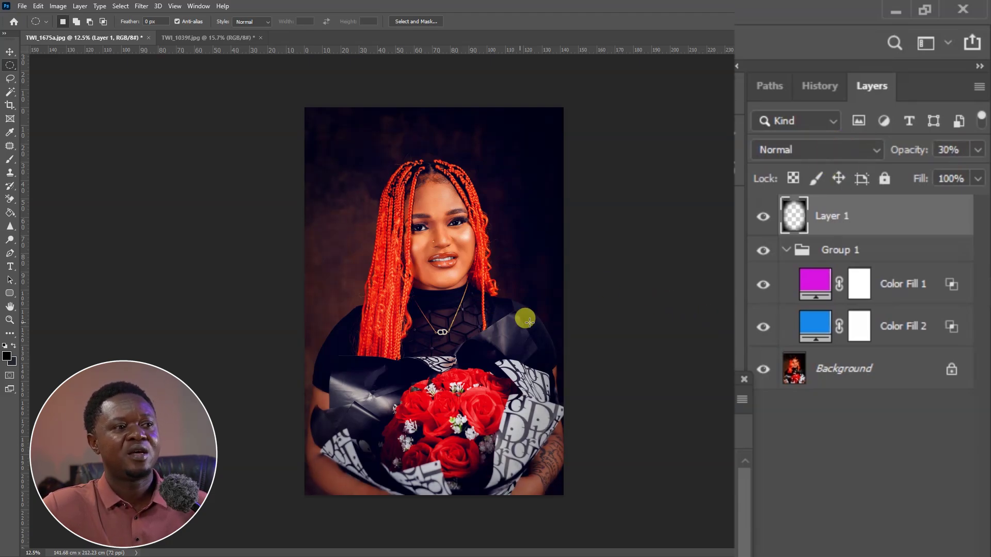
pyautogui.moveTo(906, 157); pyautogui.dragTo(920, 155)
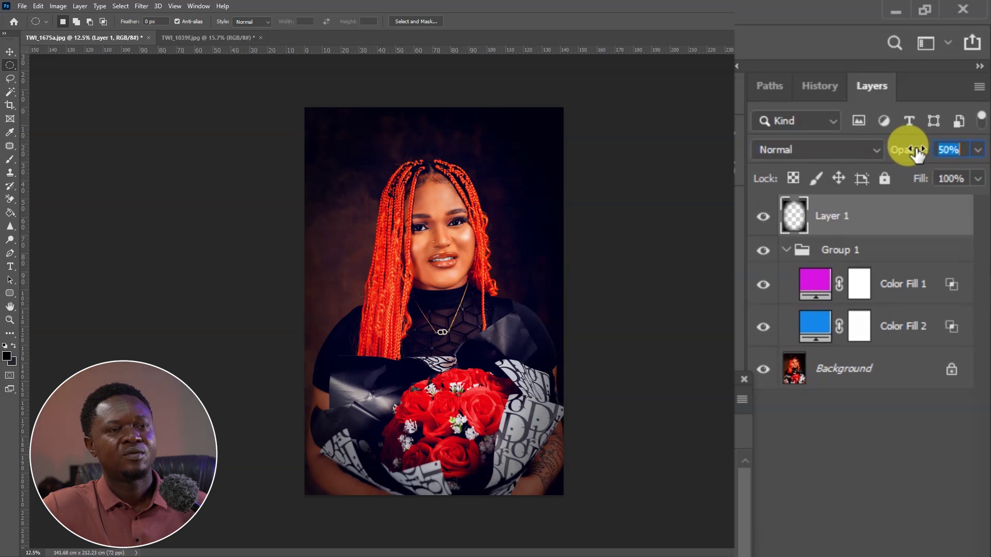
pyautogui.moveTo(918, 153); pyautogui.dragTo(917, 154)
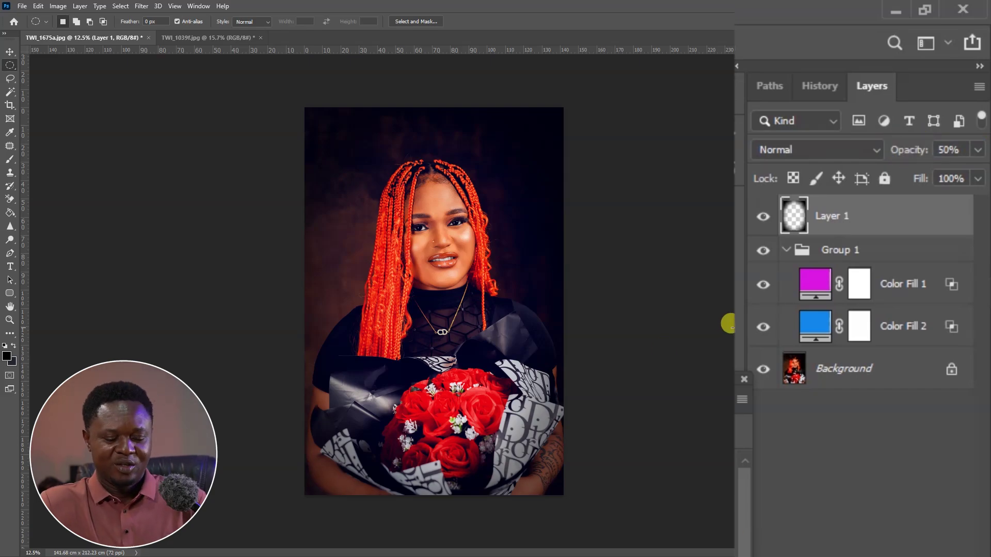
# Inspect the portrait at 25% zoom, and compare the whole image before and after the edit by soloing the Background layer.
pyautogui.hotkey('ctrl', '+')
pyautogui.hotkey('ctrl', '+')
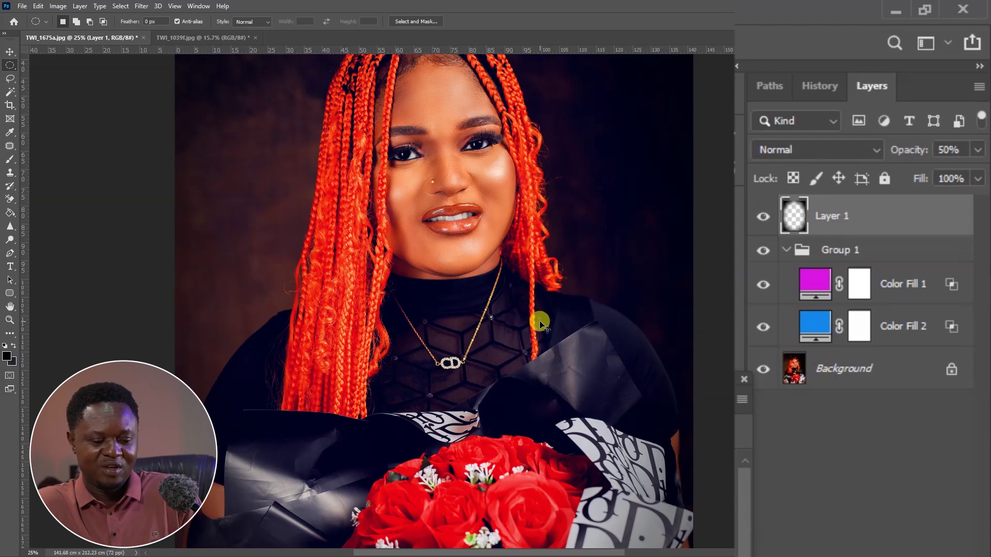
pyautogui.hotkey('ctrl', '-')
pyautogui.hotkey('ctrl', '-')
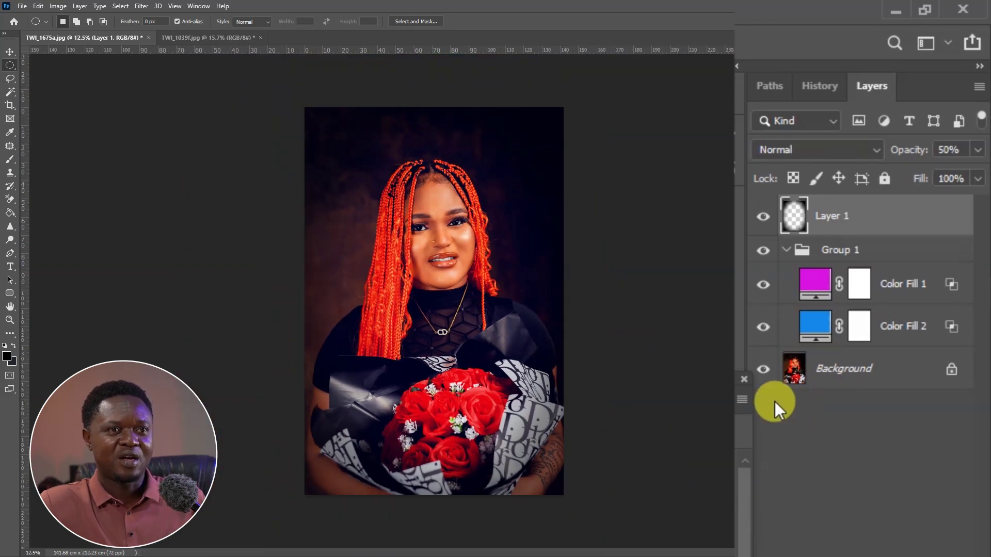
pyautogui.keyDown('alt'); pyautogui.click(763, 369); pyautogui.keyUp('alt')
pyautogui.keyDown('alt'); pyautogui.click(763, 369); pyautogui.keyUp('alt')
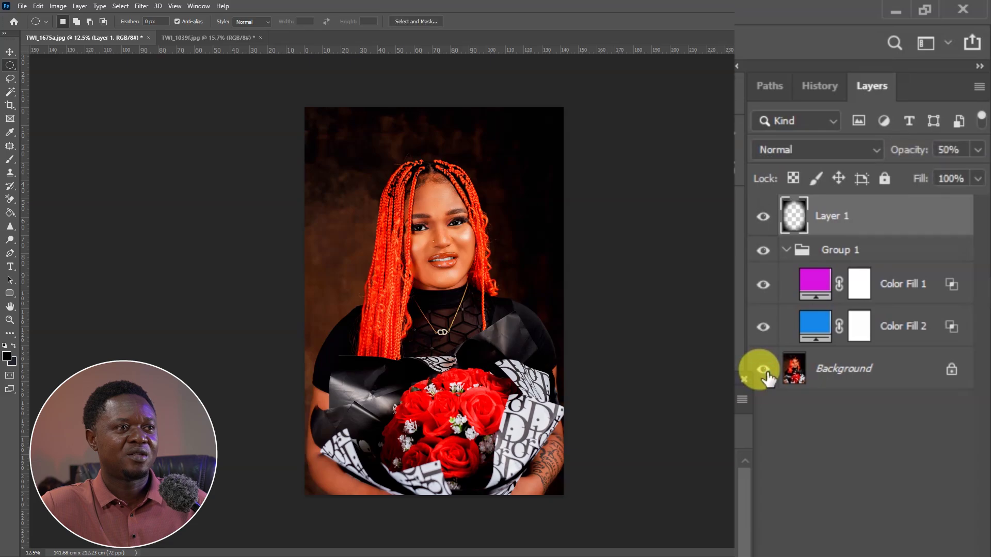
# Compare the vignetted portrait with its original by isolating the Background layer and restoring the other layers.
pyautogui.keyDown('alt'); pyautogui.click(763, 369); pyautogui.keyUp('alt')
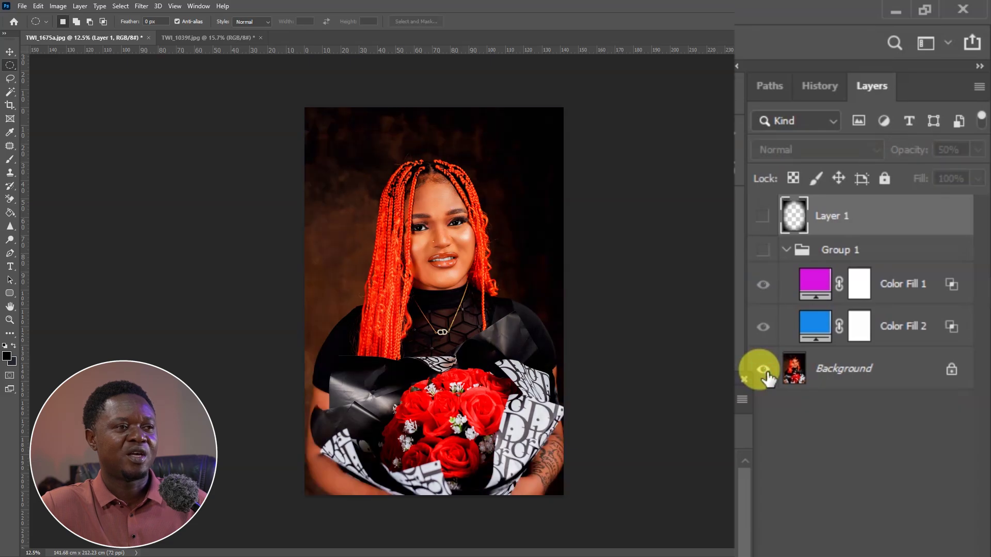
pyautogui.keyDown('alt'); pyautogui.click(763, 368); pyautogui.keyUp('alt')
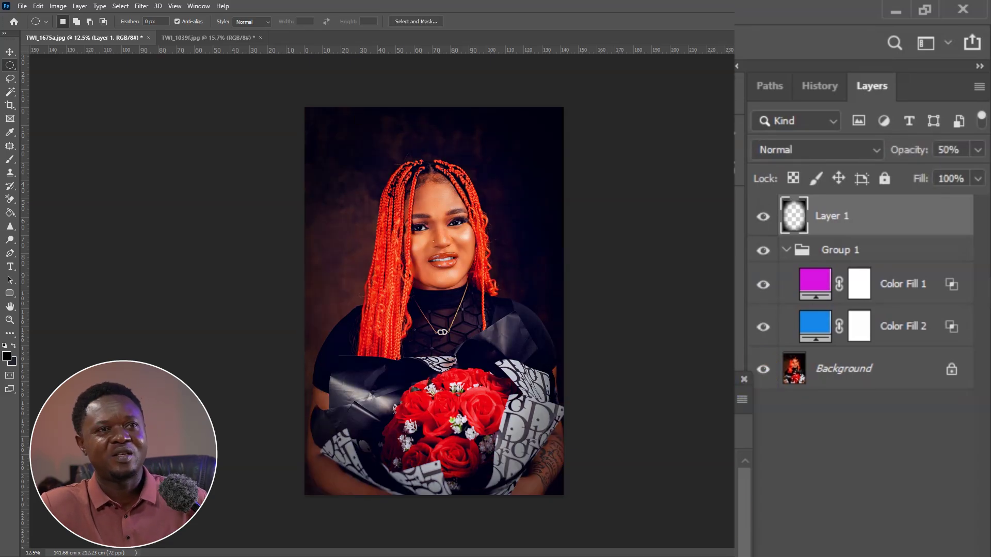
# Collapse Group 1 and copy it from TWI_1675a.jpg into the TWI_1039f.jpg document.
pyautogui.hotkey('alt', '[')
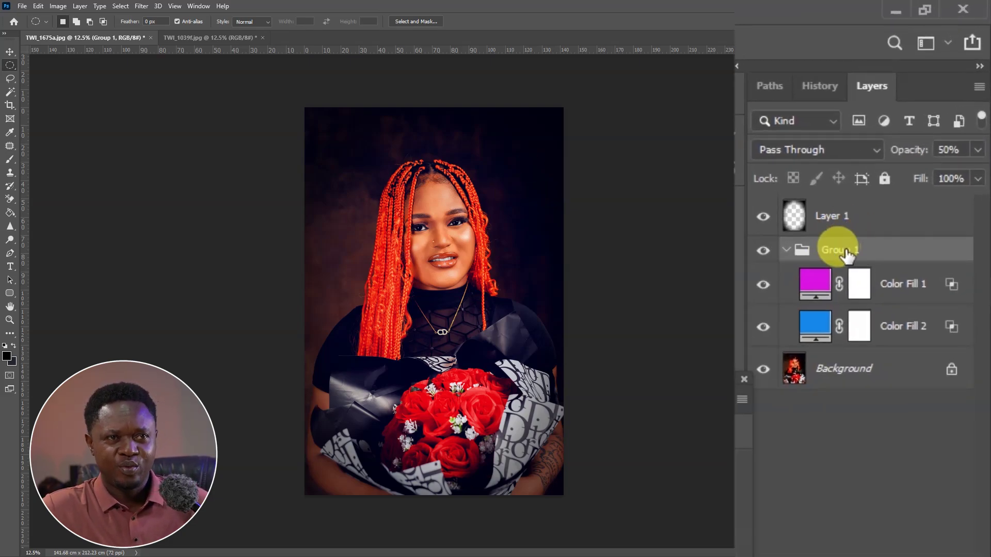
pyautogui.click(785, 250)
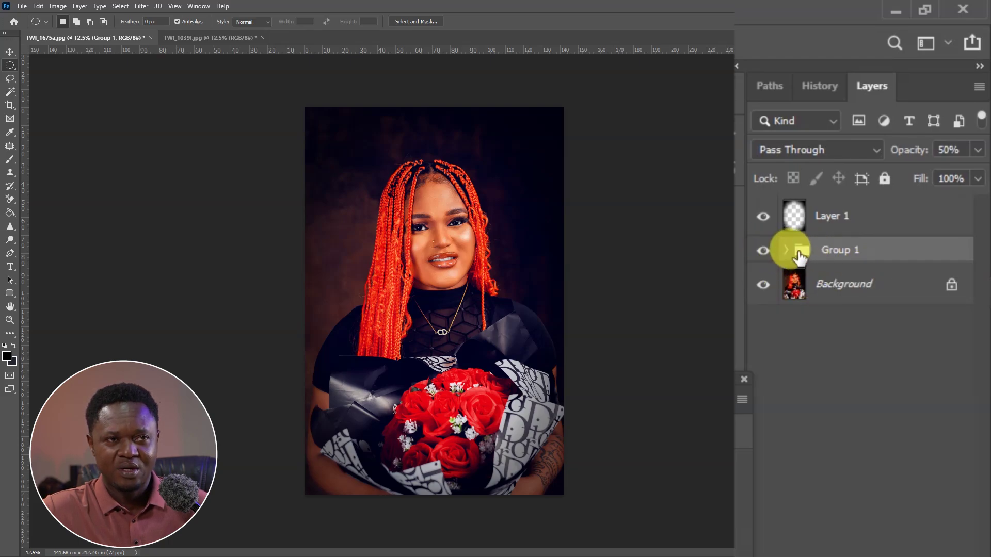
pyautogui.click(785, 251)
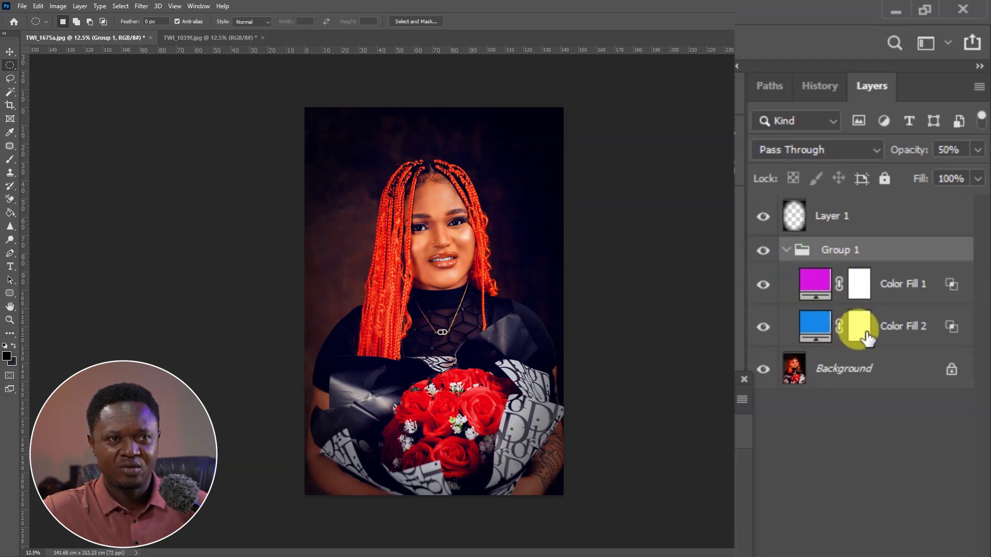
pyautogui.click(786, 251)
pyautogui.moveTo(920, 126); pyautogui.dragTo(480, 281)
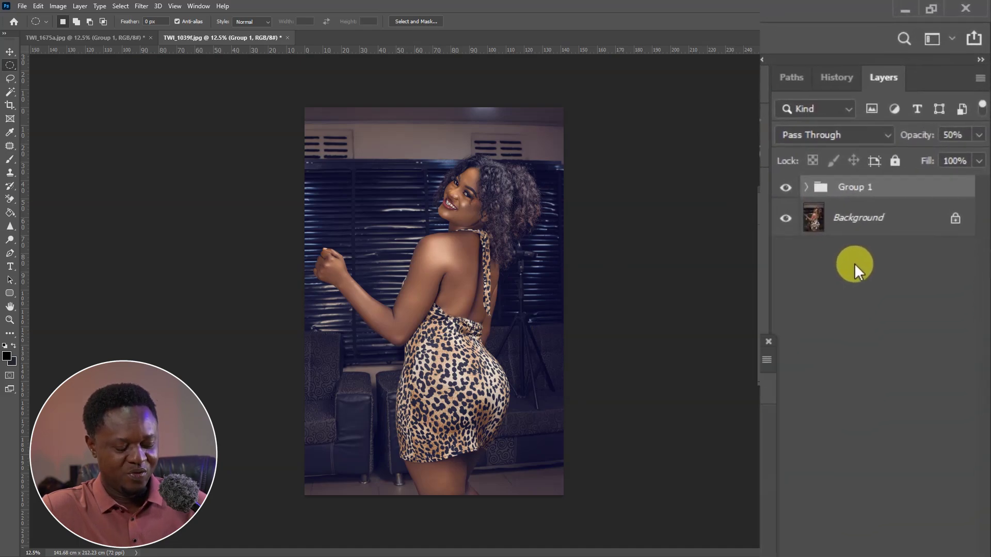
# Compare the leopard-print dress photo with and without the copied color group by soloing its Background layer.
pyautogui.keyDown('alt'); pyautogui.click(876, 121); pyautogui.keyUp('alt')
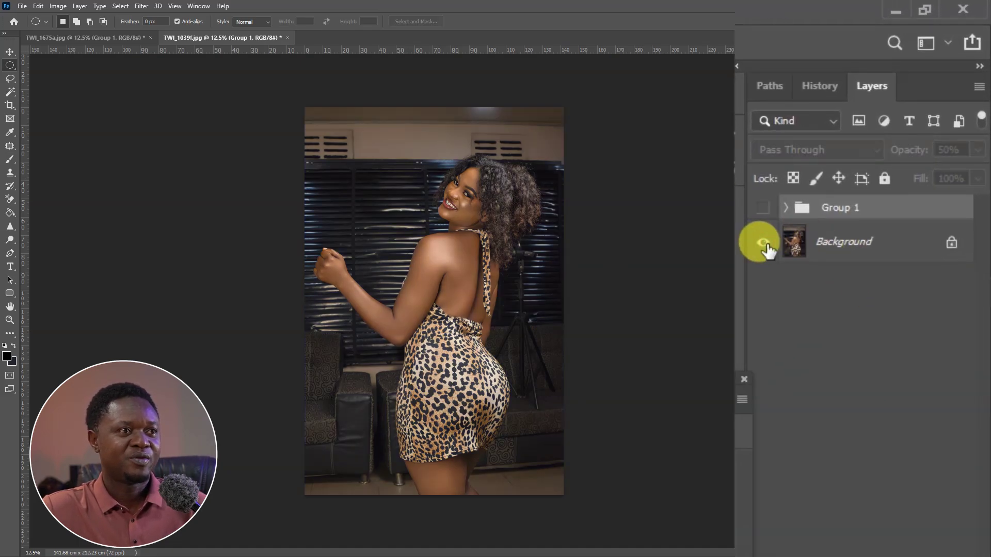
pyautogui.keyDown('alt'); pyautogui.click(763, 243); pyautogui.keyUp('alt')
pyautogui.keyDown('alt'); pyautogui.click(764, 243); pyautogui.keyUp('alt')
pyautogui.keyDown('alt'); pyautogui.click(764, 243); pyautogui.keyUp('alt')
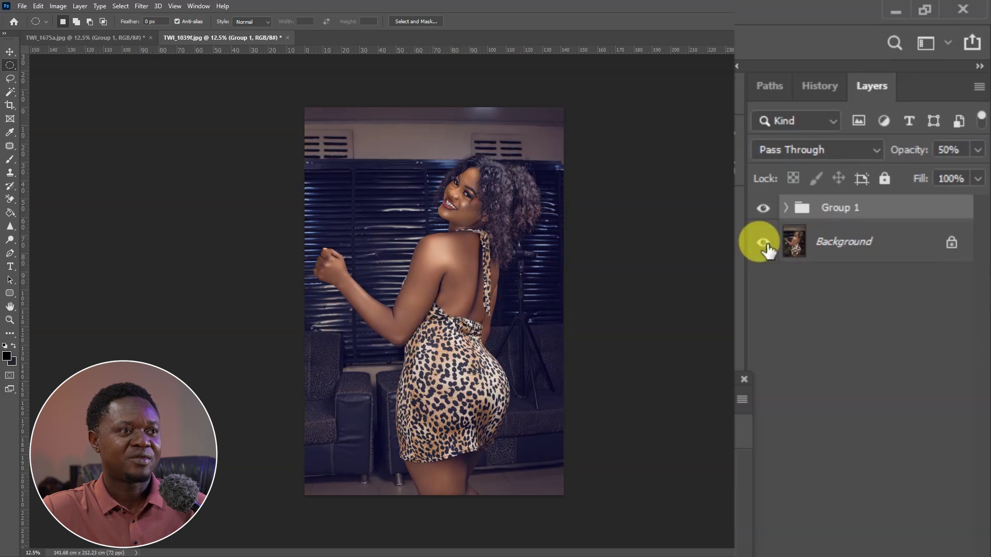
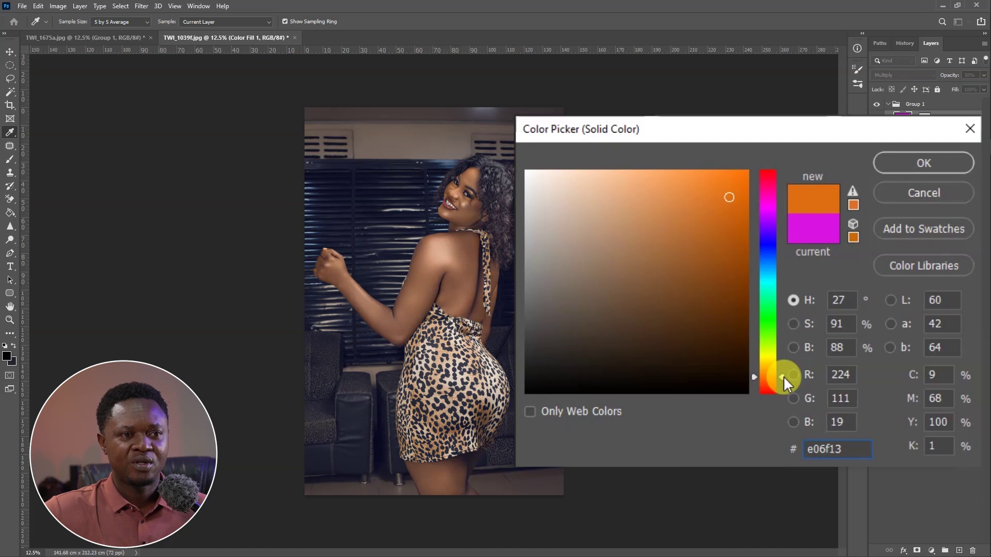
# Recolor Color Fill 1 to orange e08713 and Color Fill 2 to blue 0689f9.
pyautogui.moveTo(783, 376); pyautogui.dragTo(784, 371)
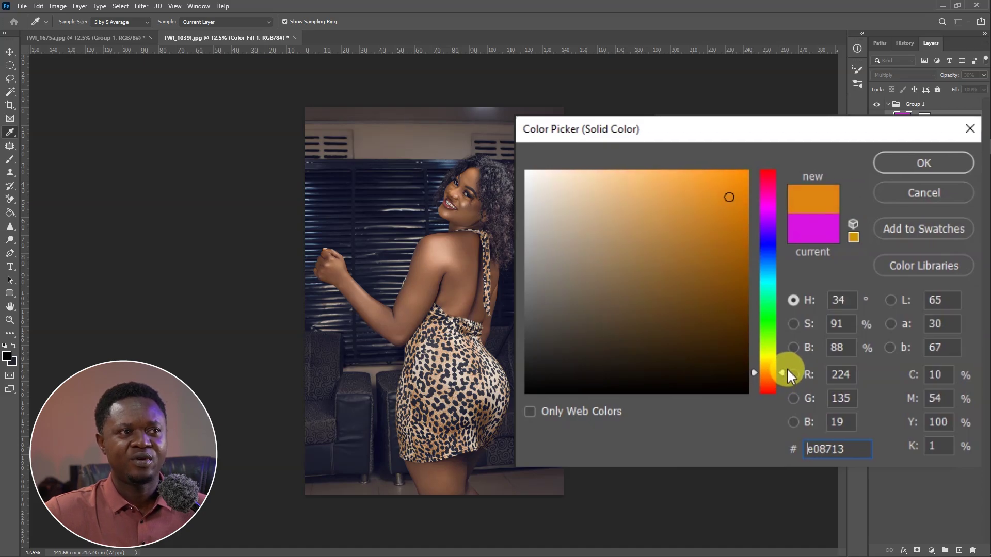
pyautogui.click(914, 162)
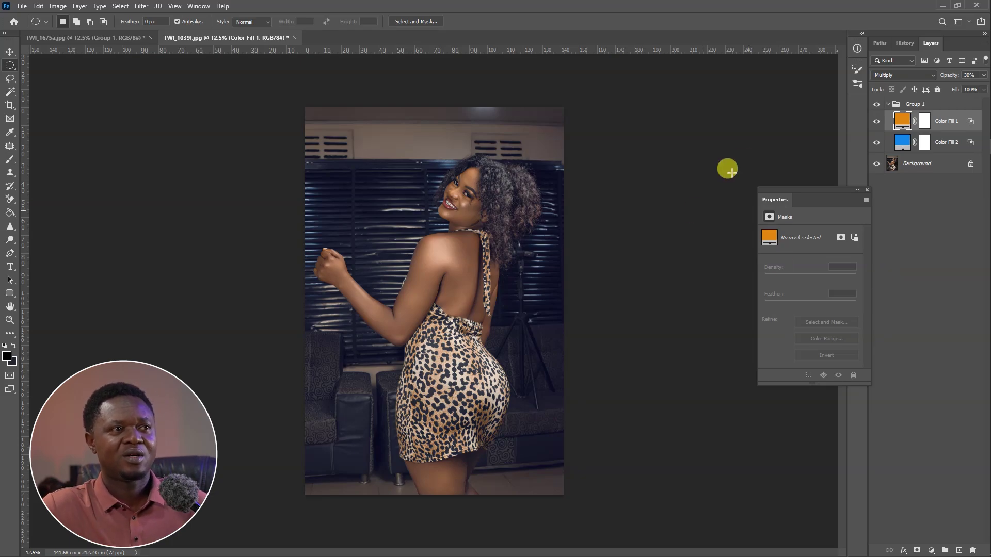
pyautogui.click(831, 206)
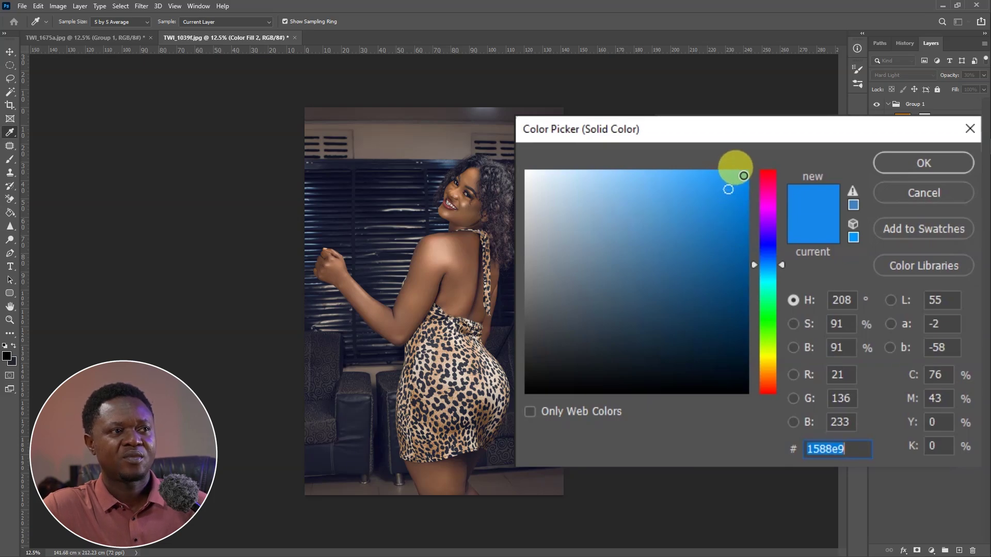
pyautogui.click(743, 175)
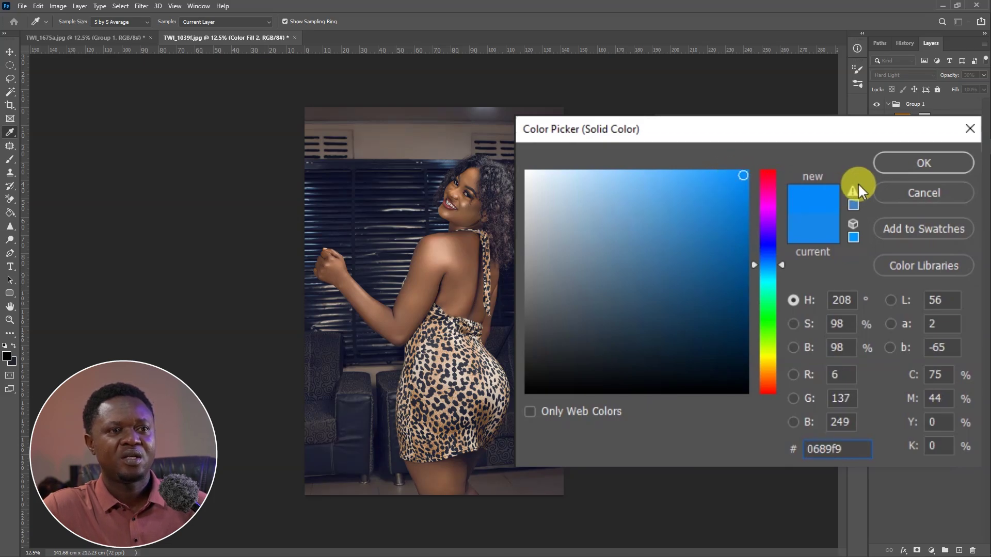
pyautogui.click(908, 161)
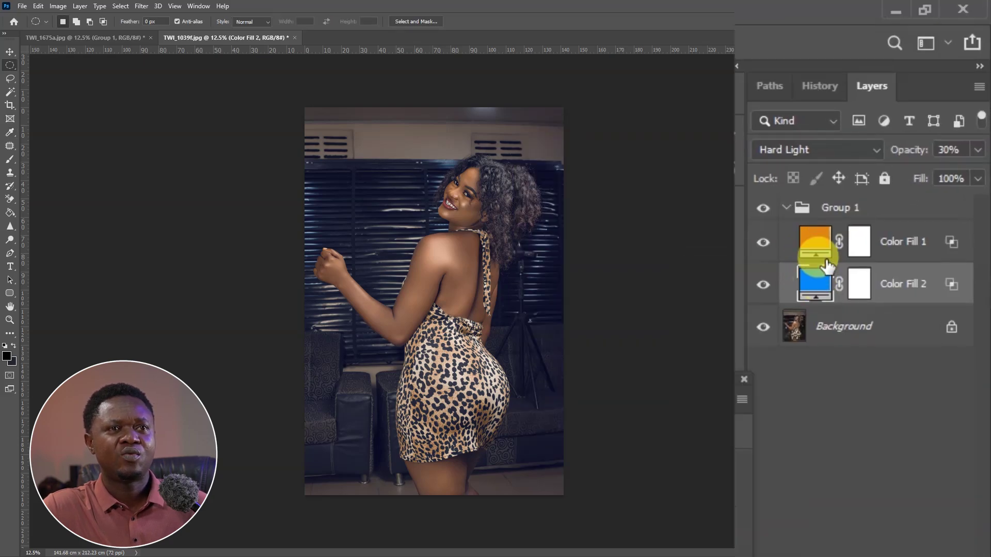
# Duplicate the orange Color Fill 1 layer four times inside Group 1.
pyautogui.click(818, 240)
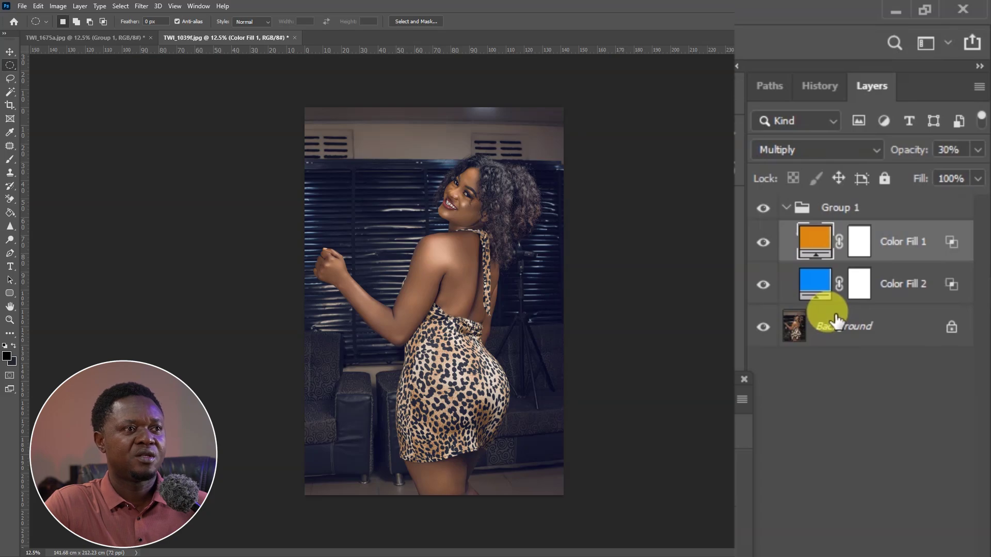
pyautogui.hotkey('ctrl', 'j')
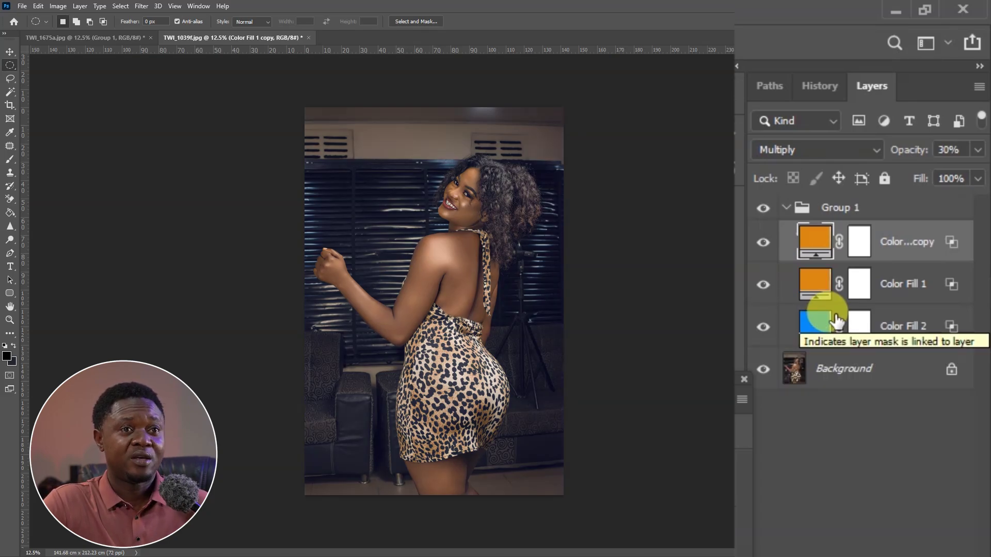
pyautogui.hotkey('ctrl', 'j')
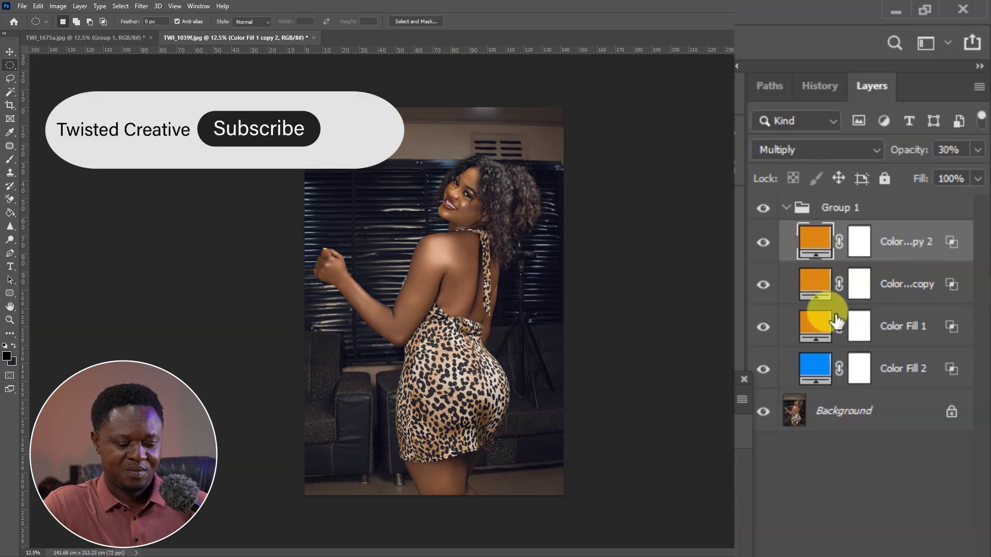
pyautogui.hotkey('ctrl', 'j')
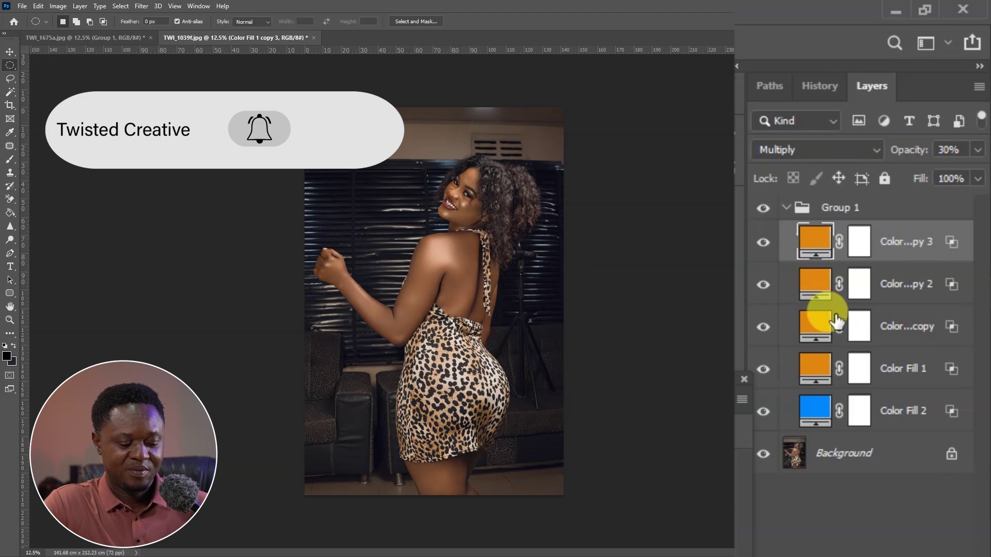
pyautogui.hotkey('ctrl', 'j')
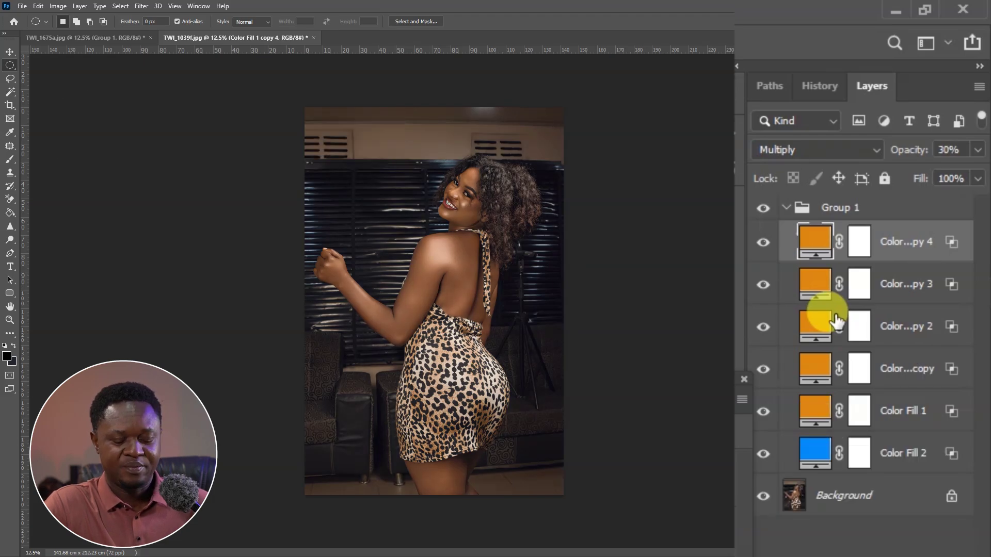
# Examine the warmed skin tones on the woman's back, shoulder and face up close, and return to the whole image.
pyautogui.hotkey('ctrl', '+')
pyautogui.hotkey('ctrl', '+')
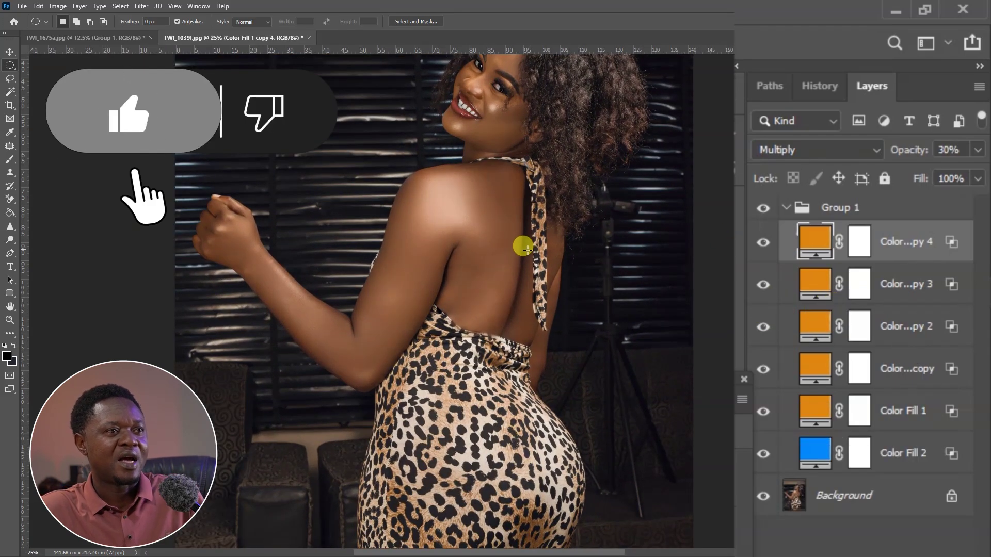
pyautogui.moveTo(521, 243); pyautogui.dragTo(435, 283)
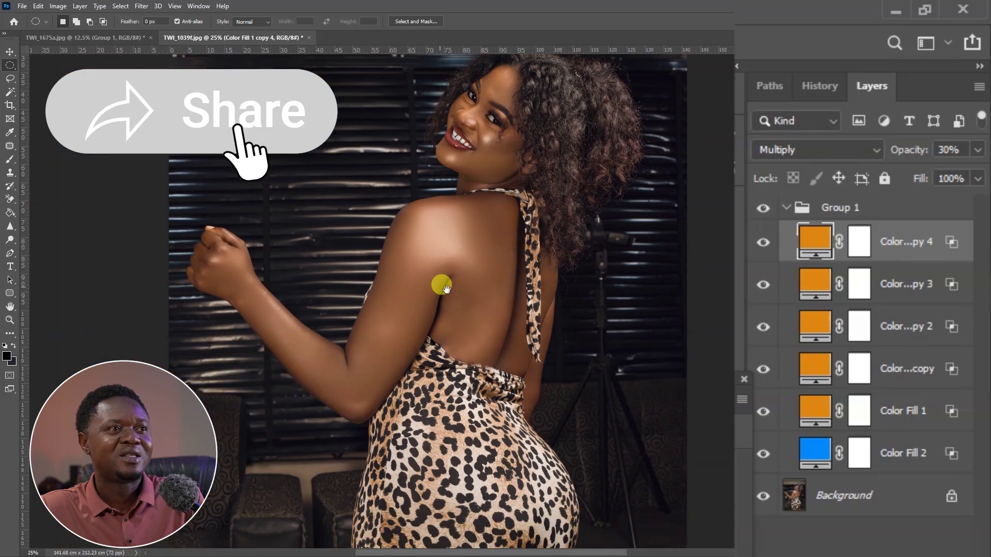
pyautogui.hotkey('ctrl', '-')
pyautogui.hotkey('ctrl', '-')
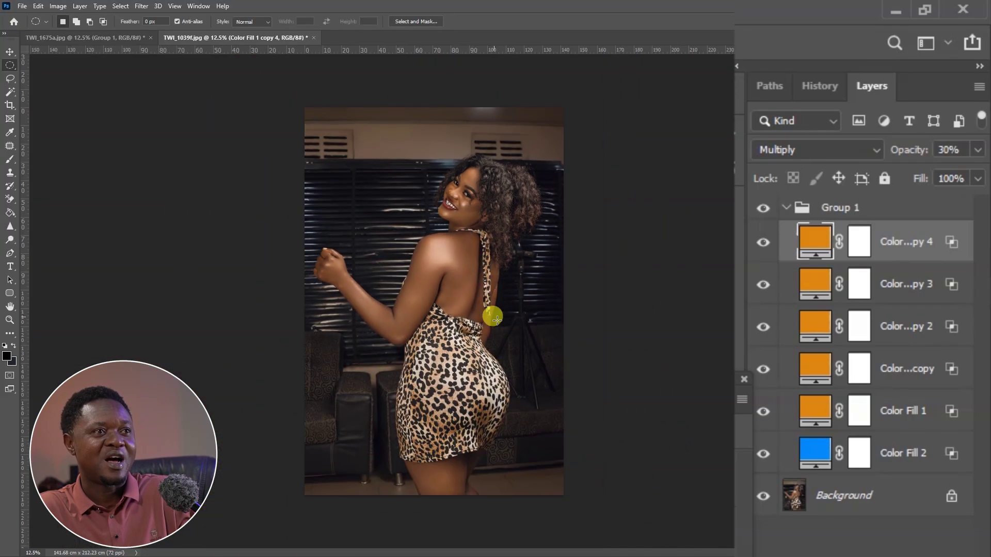
pyautogui.hotkey('ctrl', '+')
pyautogui.hotkey('ctrl', '+')
pyautogui.hotkey('ctrl', '+')
pyautogui.hotkey('ctrl', '+')
pyautogui.hotkey('ctrl', '+')
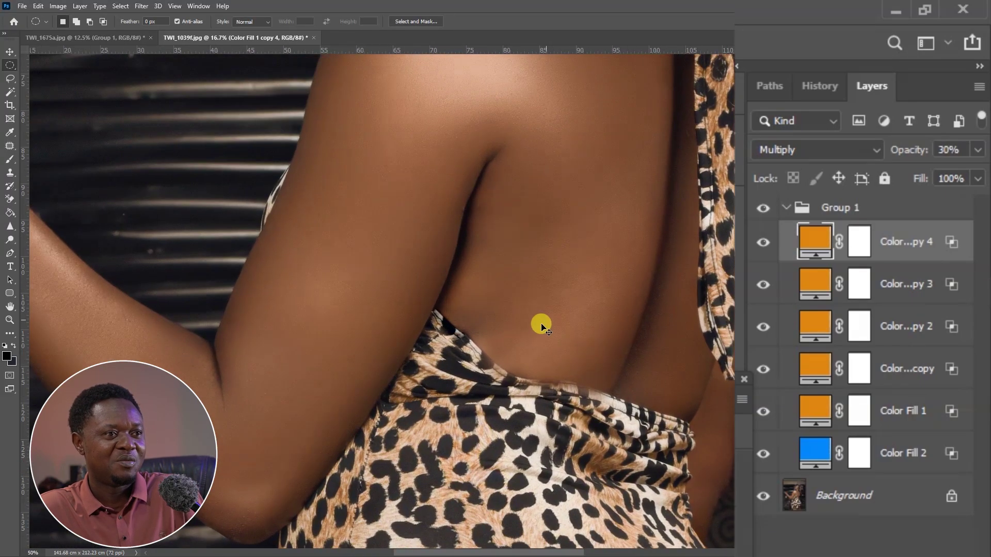
pyautogui.moveTo(542, 326); pyautogui.dragTo(521, 484)
pyautogui.moveTo(519, 216); pyautogui.dragTo(491, 354)
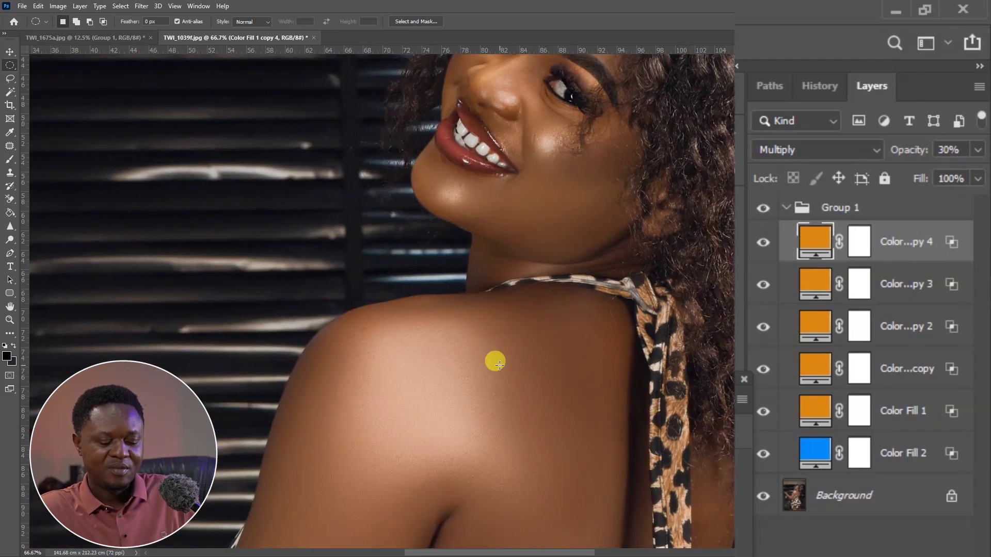
pyautogui.hotkey('ctrl', '-')
pyautogui.hotkey('ctrl', '-')
pyautogui.hotkey('ctrl', '-')
pyautogui.hotkey('ctrl', '-')
pyautogui.hotkey('ctrl', '-')
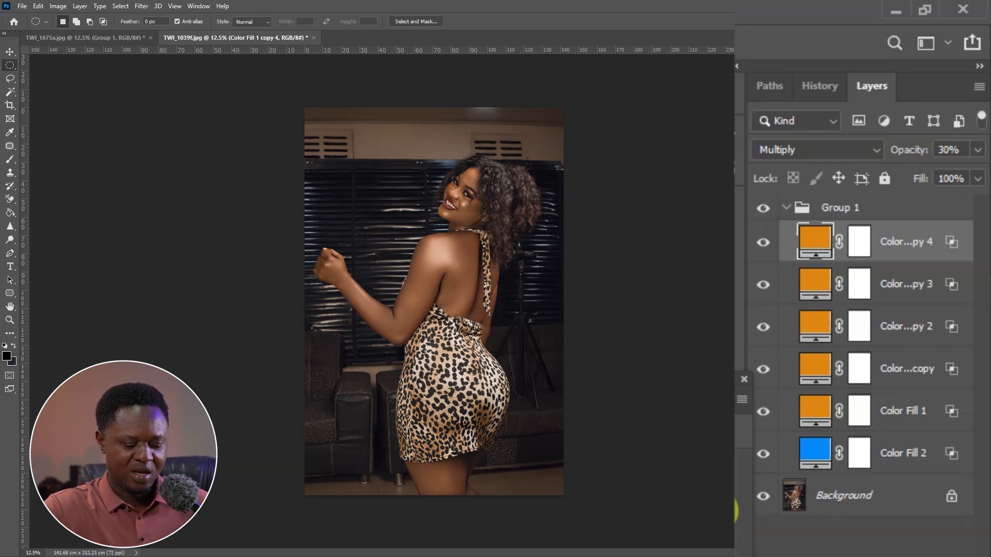
# Duplicate the topmost orange fill layer once more.
pyautogui.hotkey('ctrl', 'j')
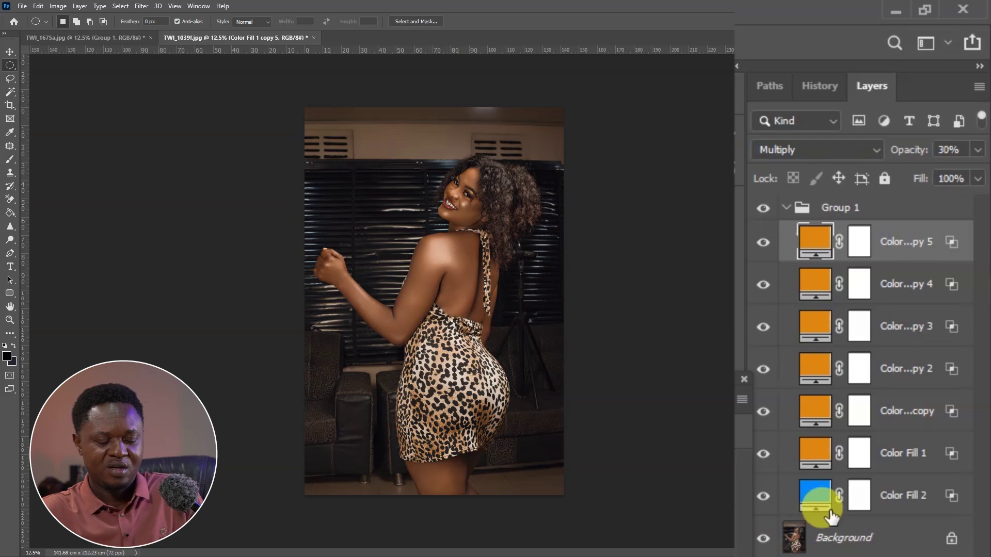
pyautogui.hotkey('ctrl', '+')
pyautogui.hotkey('ctrl', '+')
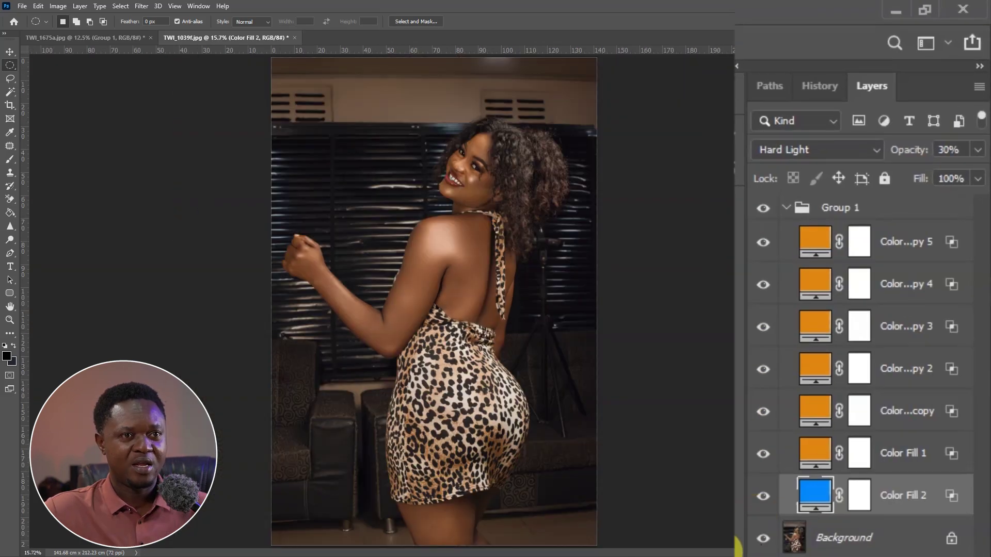
# Compare the photo before and after the stacked orange fills by soloing the Background layer.
pyautogui.keyDown('alt'); pyautogui.click(763, 538); pyautogui.keyUp('alt')
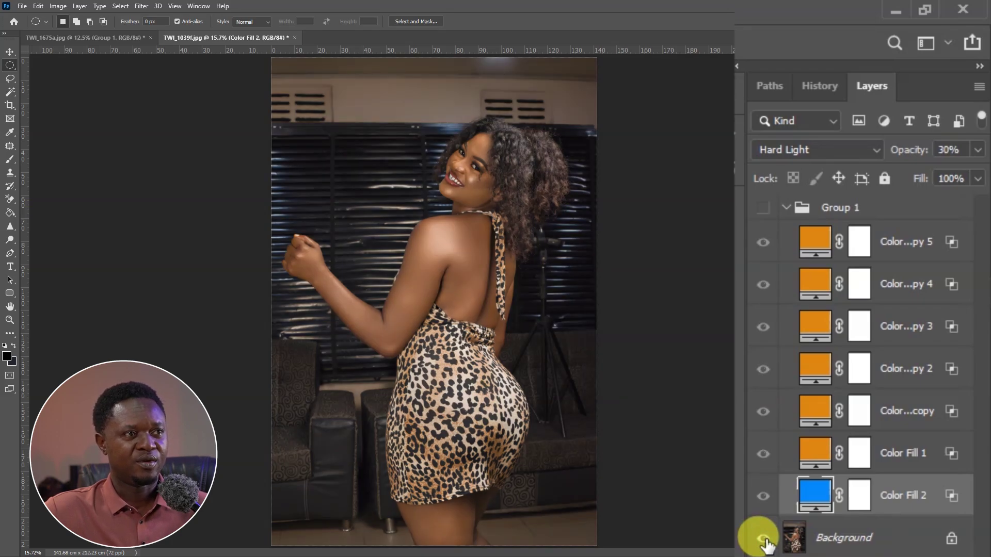
pyautogui.keyDown('alt'); pyautogui.click(764, 539); pyautogui.keyUp('alt')
pyautogui.keyDown('alt'); pyautogui.click(763, 539); pyautogui.keyUp('alt')
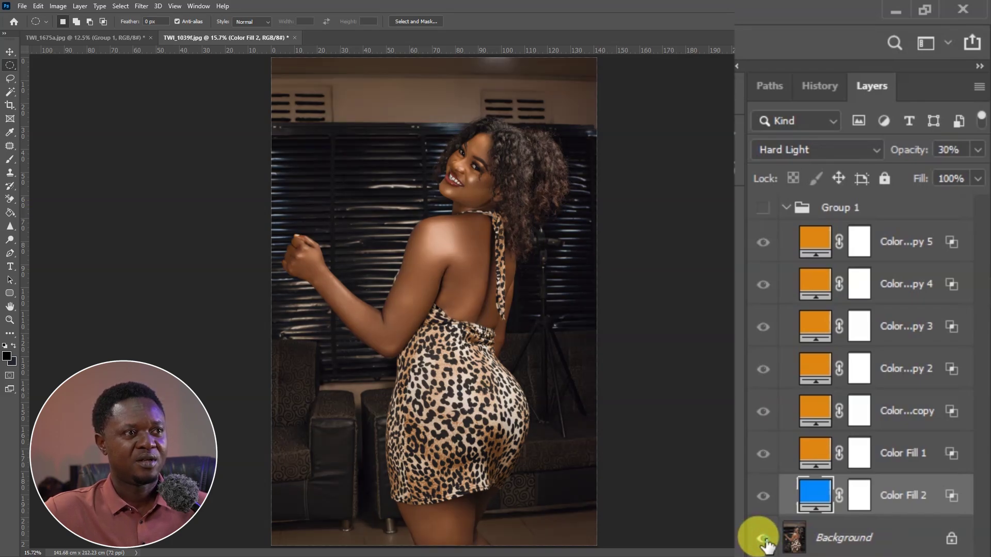
pyautogui.keyDown('alt'); pyautogui.click(764, 539); pyautogui.keyUp('alt')
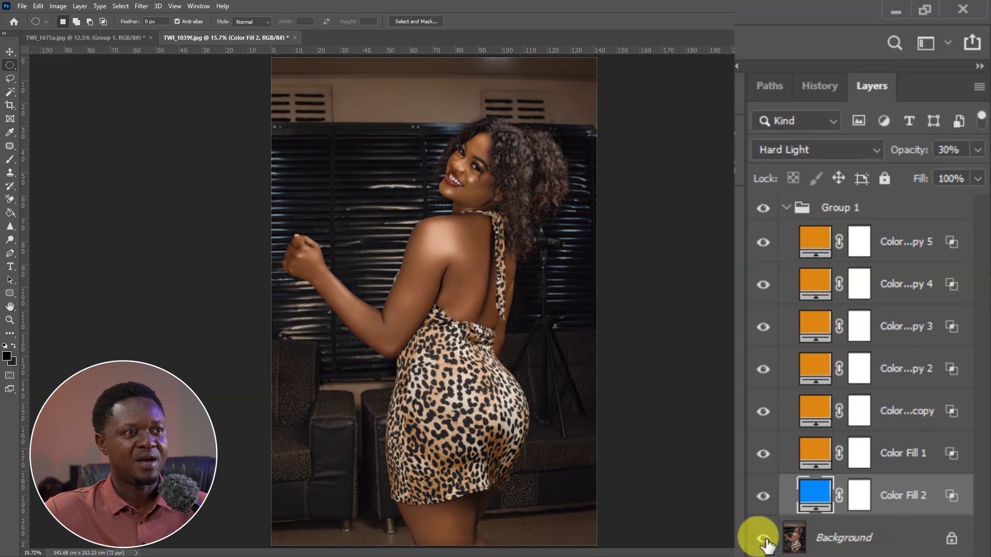
# Recolor the topmost orange fill layer in Group 1 to green 82e013.
pyautogui.click(814, 242)
pyautogui.doubleClick(814, 240)
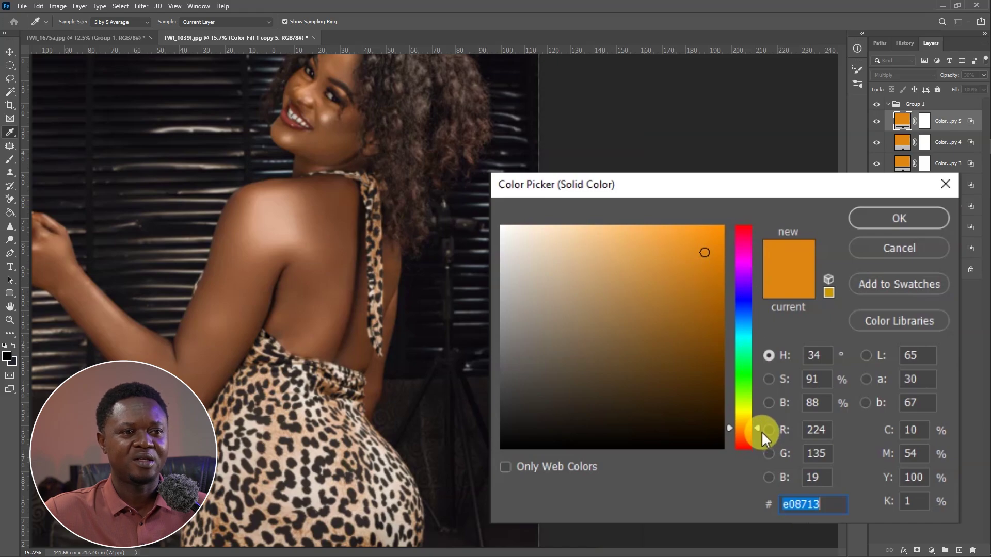
pyautogui.moveTo(761, 432); pyautogui.dragTo(785, 393)
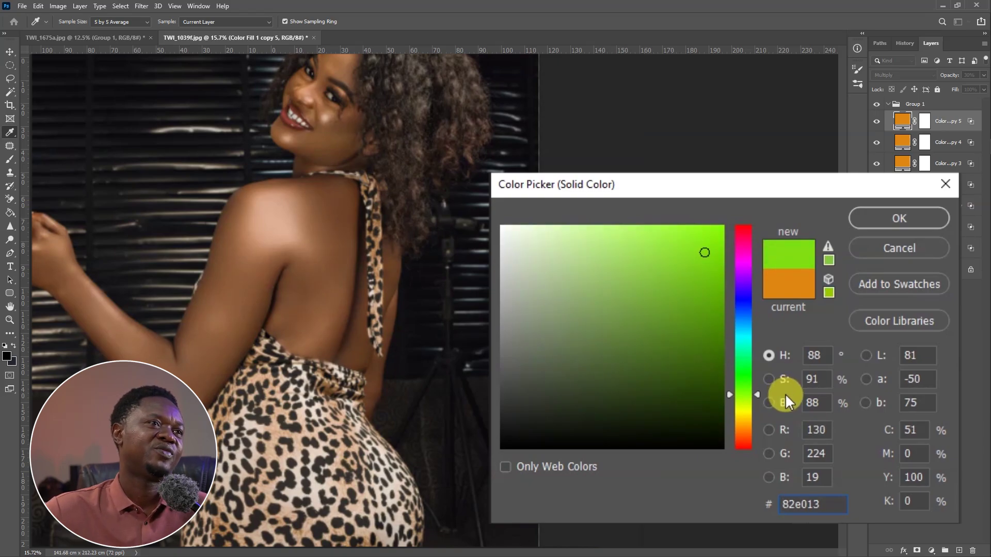
pyautogui.click(909, 219)
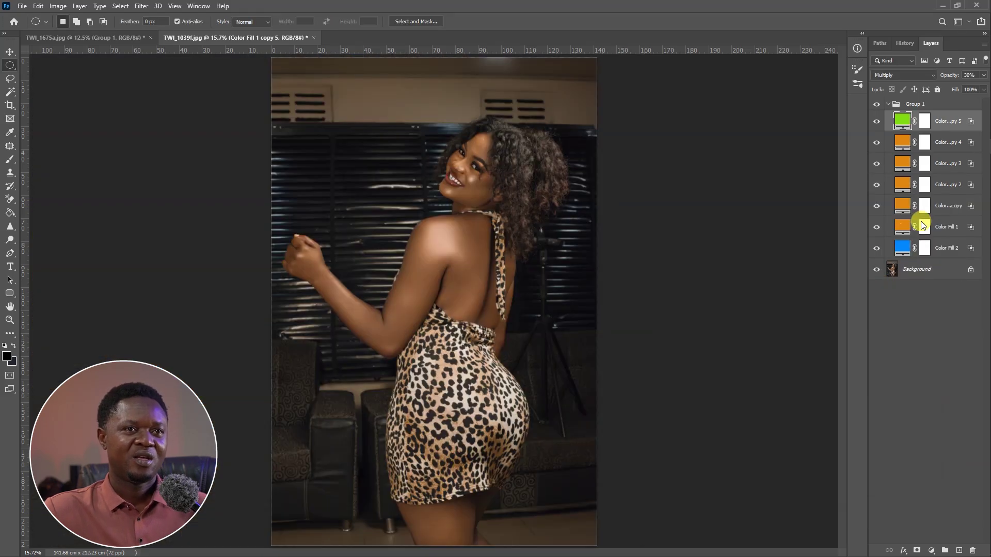
# Inspect the skin tones up close with the green fill applied, and compare the whole photo with its original Background.
pyautogui.scroll(5, 568, 250)
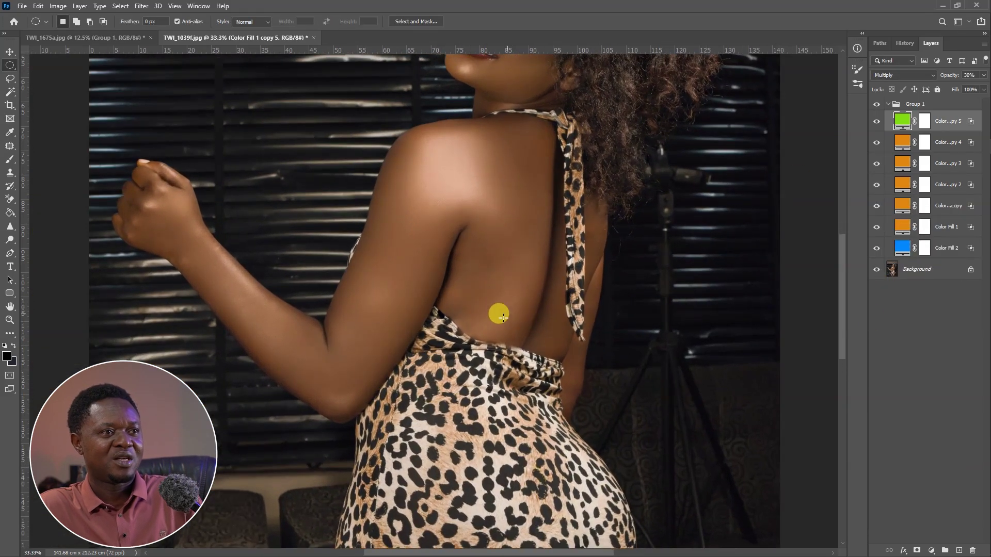
pyautogui.moveTo(518, 283); pyautogui.dragTo(490, 360)
pyautogui.scroll(-4, 499, 367)
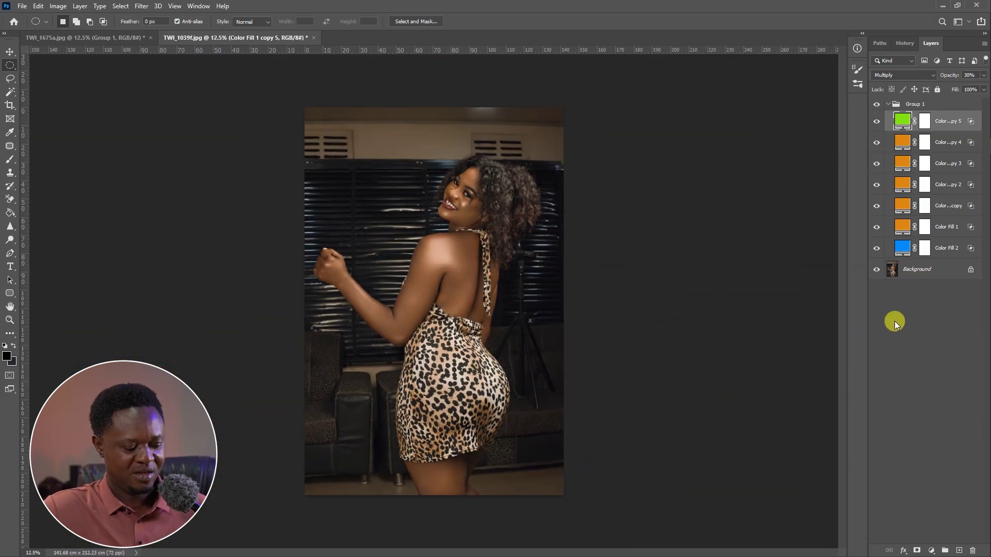
pyautogui.keyDown('alt'); pyautogui.click(875, 270); pyautogui.keyUp('alt')
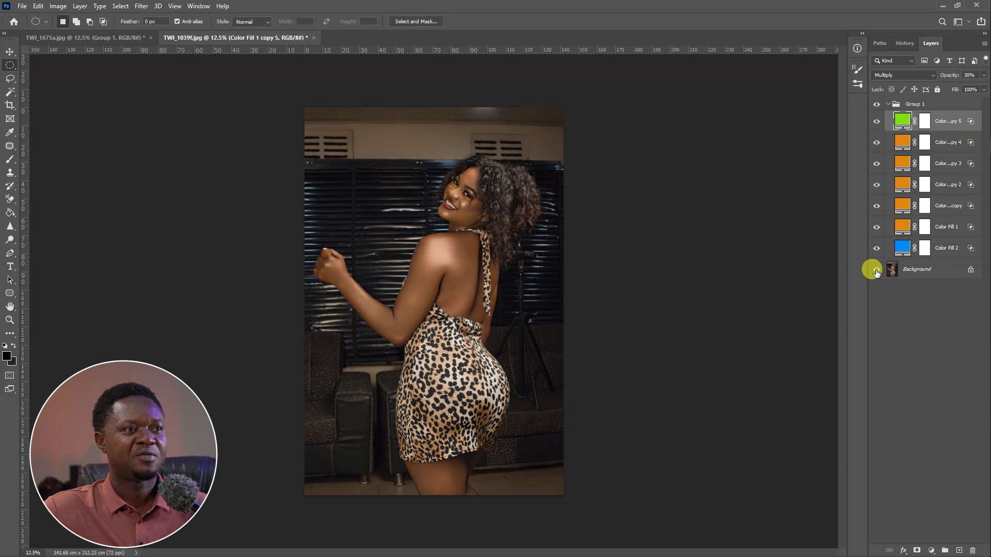
pyautogui.keyDown('alt'); pyautogui.click(876, 272); pyautogui.keyUp('alt')
pyautogui.keyDown('alt'); pyautogui.click(876, 272); pyautogui.keyUp('alt')
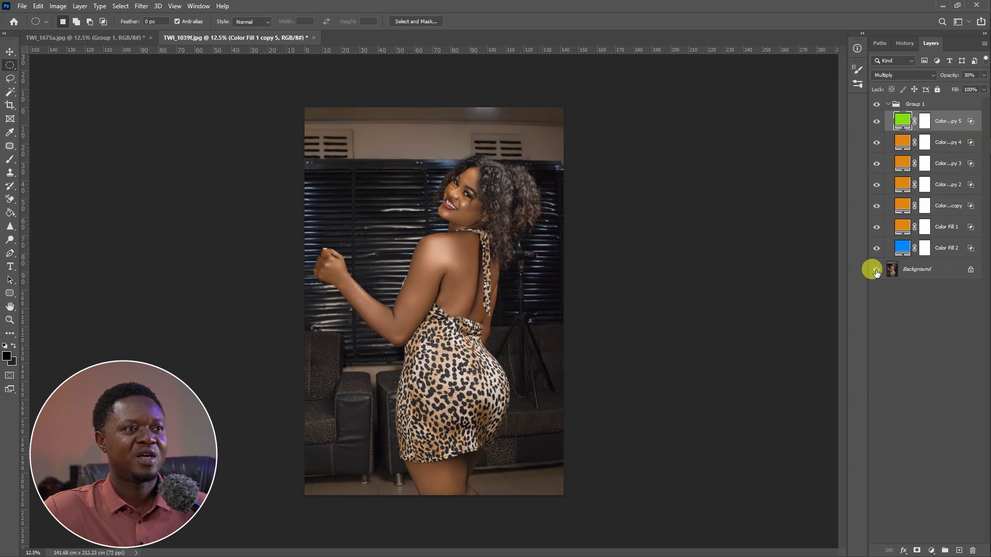